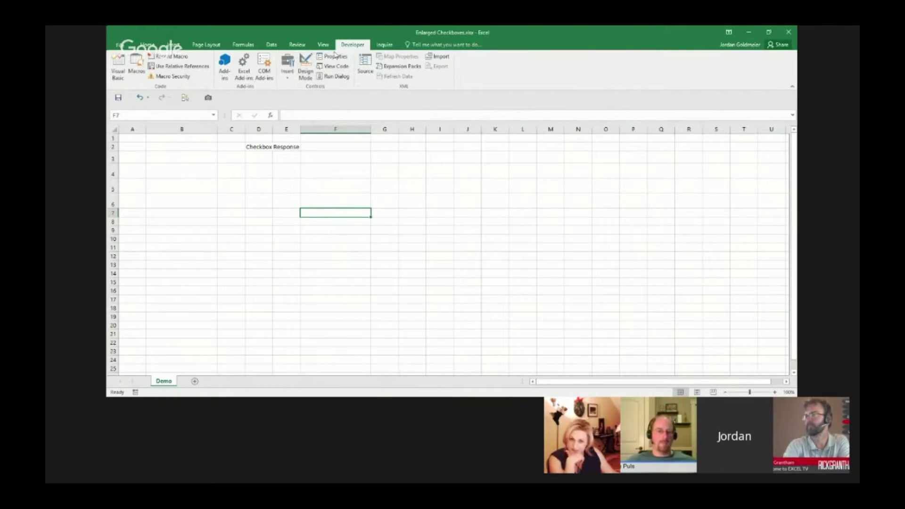
- Draw an Option Button form control in cell B4
click(287, 70)
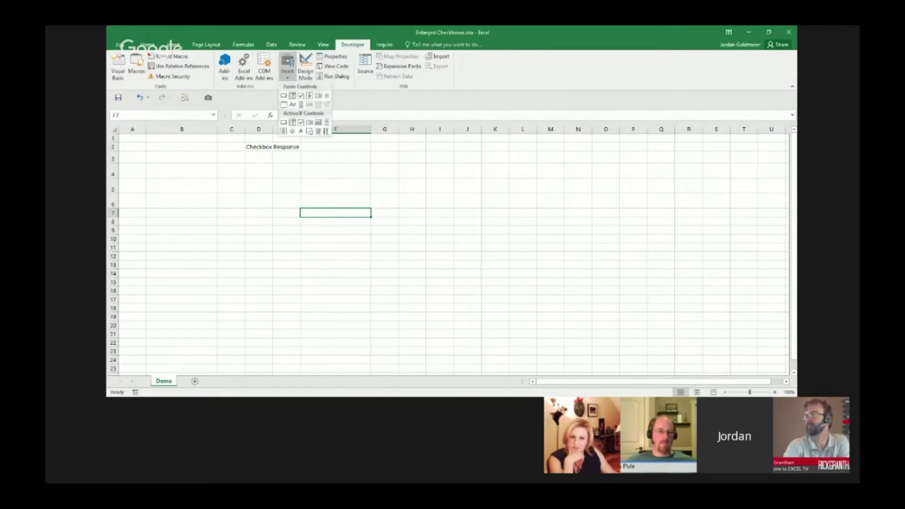
click(327, 95)
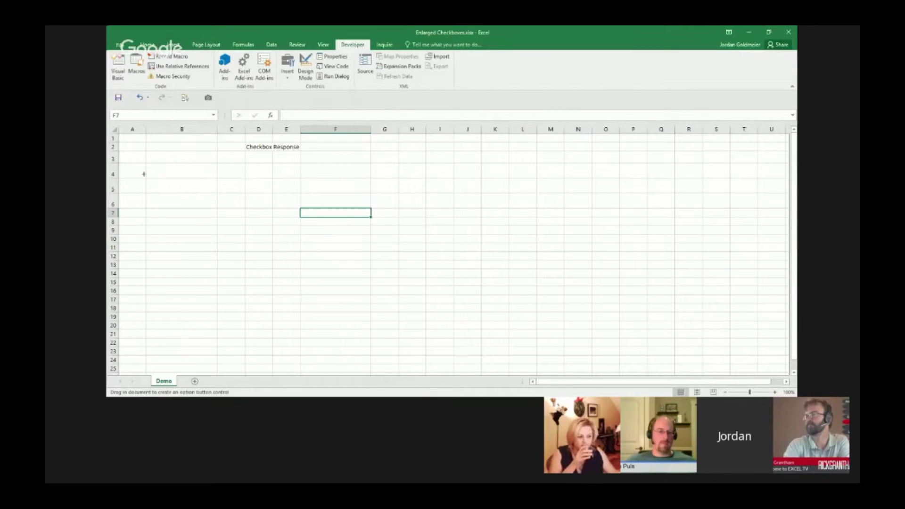
mouse_move(147, 171)
mouse_down()
mouse_move(211, 175)
mouse_move(200, 171)
mouse_move(196, 190)
mouse_up()
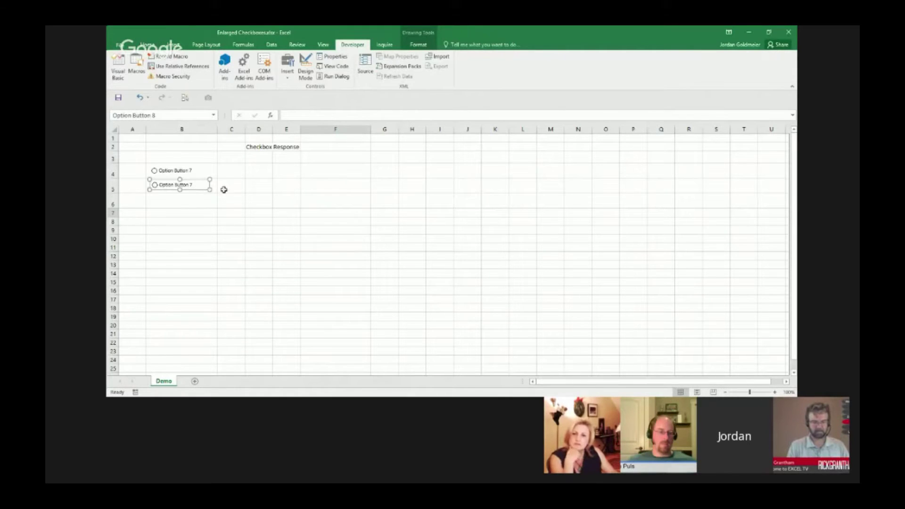
- Choose the first option button to test the response cell
click(250, 183)
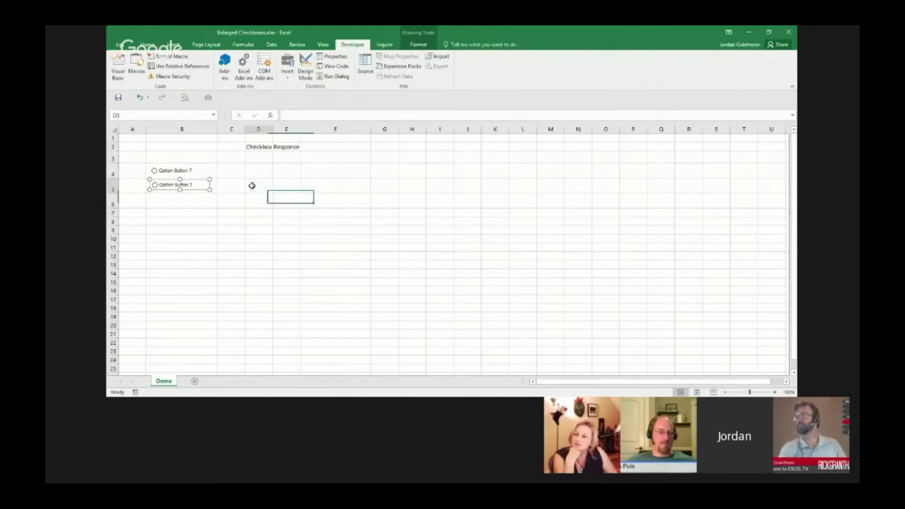
right_click(188, 173)
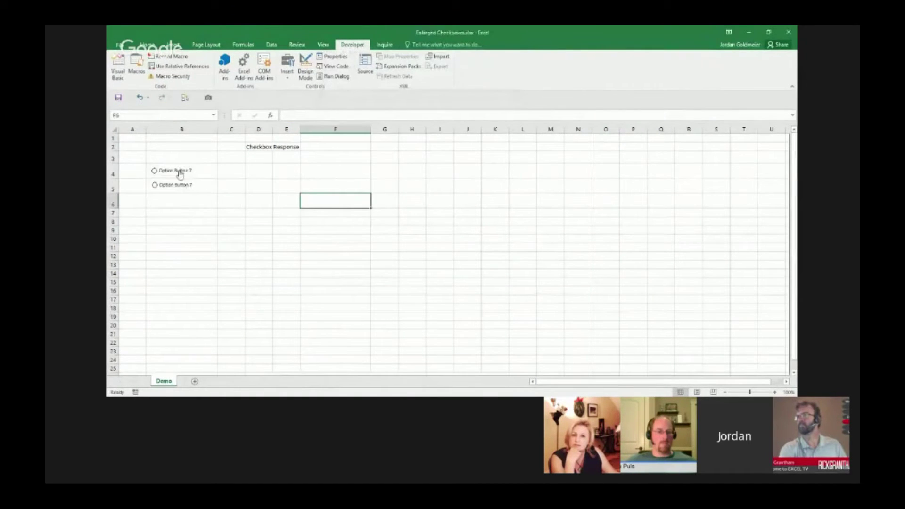
click(180, 175)
- Choose the B5 option button to test the F2 link
click(178, 191)
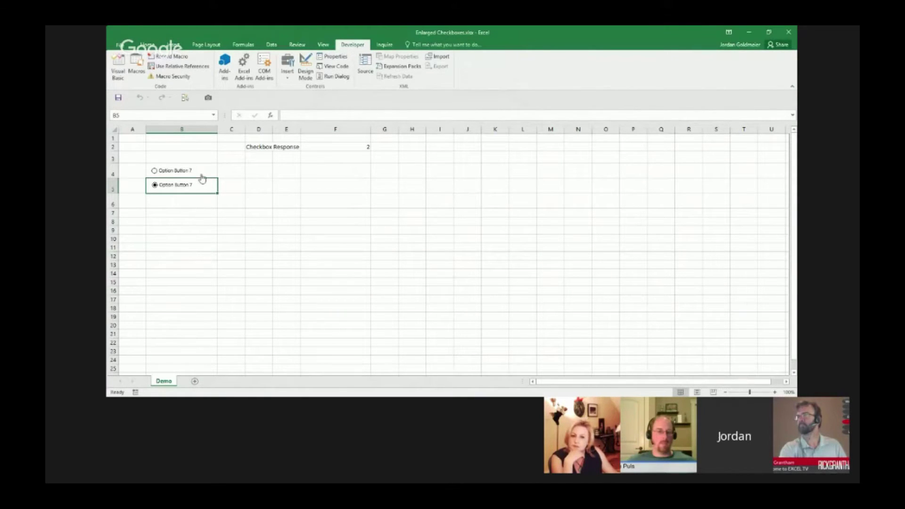
right_click(175, 172)
key(Escape)
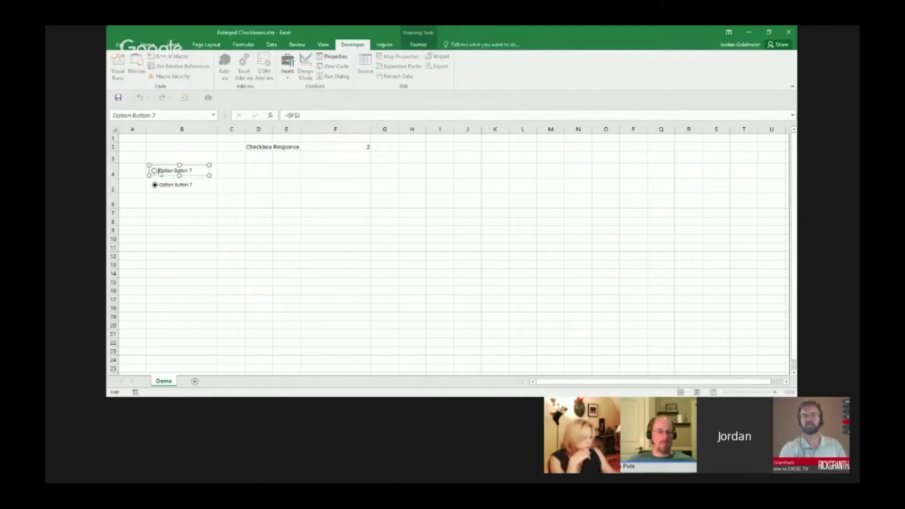
- Select and edit the first option button's label text
drag(187, 172, 197, 171)
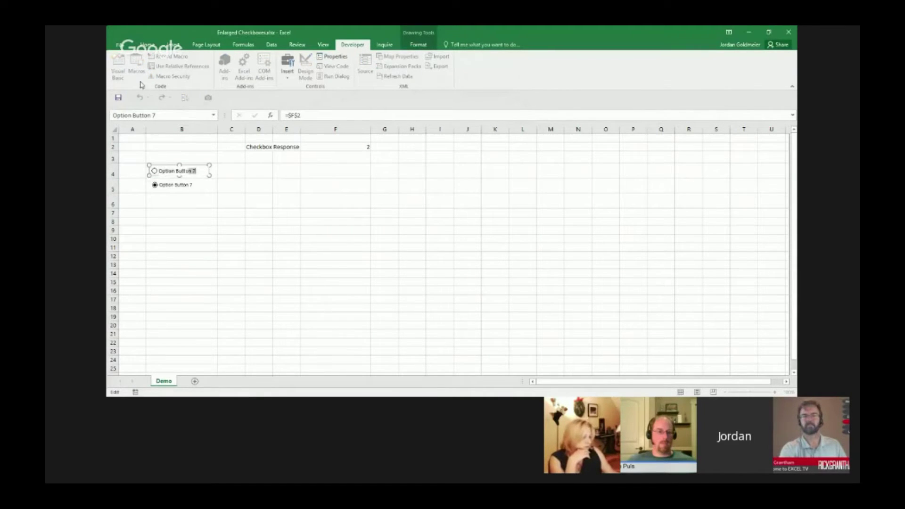
click(147, 44)
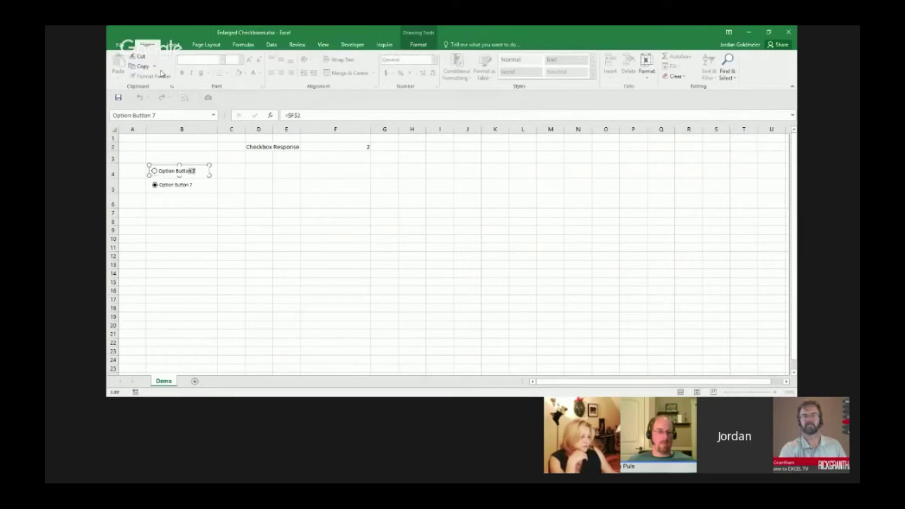
triple_click(162, 173)
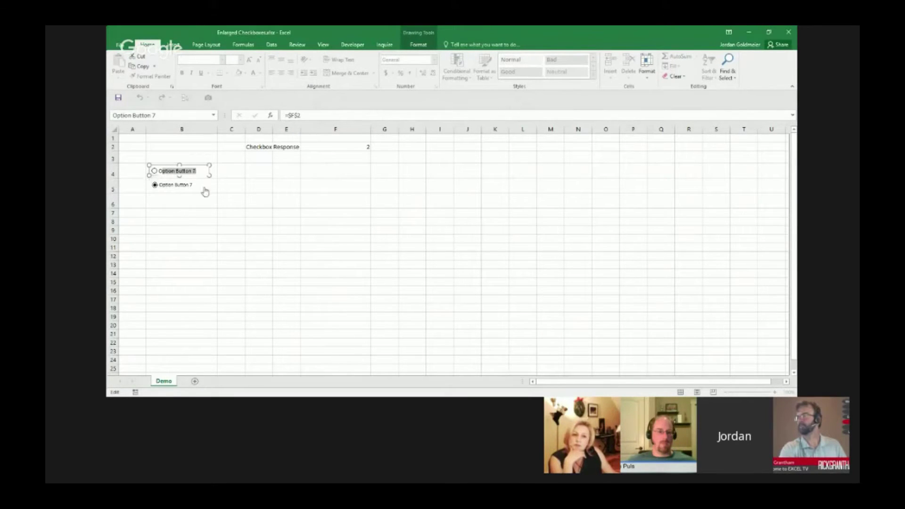
click(205, 192)
- Try enlarging the first option button, then undo the resize with Ctrl+Z
right_click(188, 174)
key(Escape)
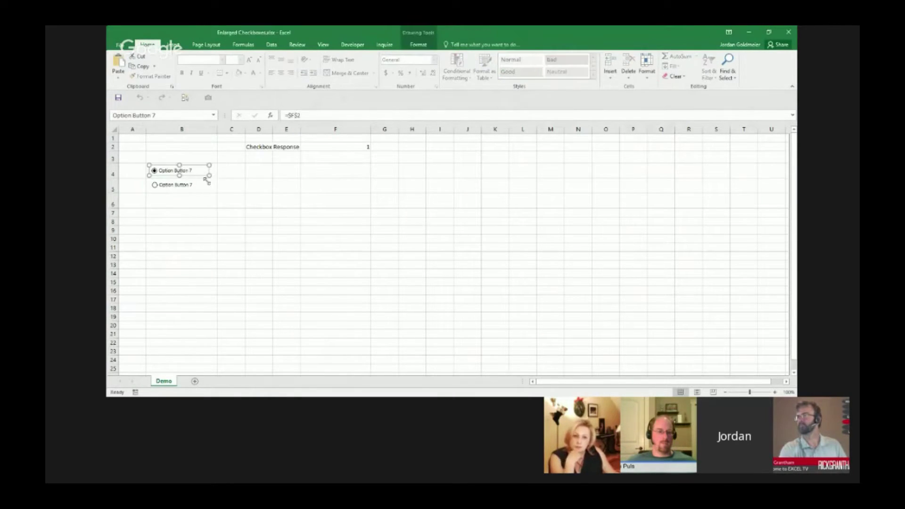
drag(202, 177, 244, 199)
key(ctrl+z)
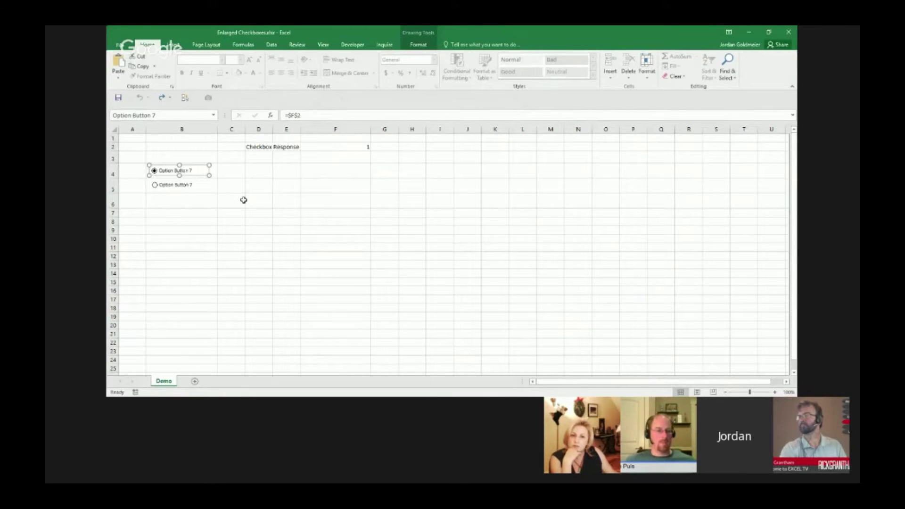
- Choose the B5 option button so F2 reads 2, then select the first control
click(215, 191)
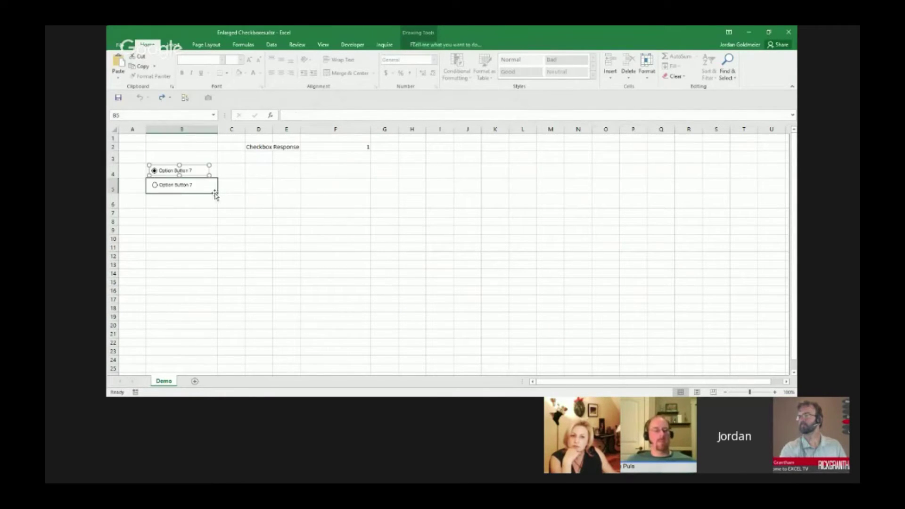
click(178, 190)
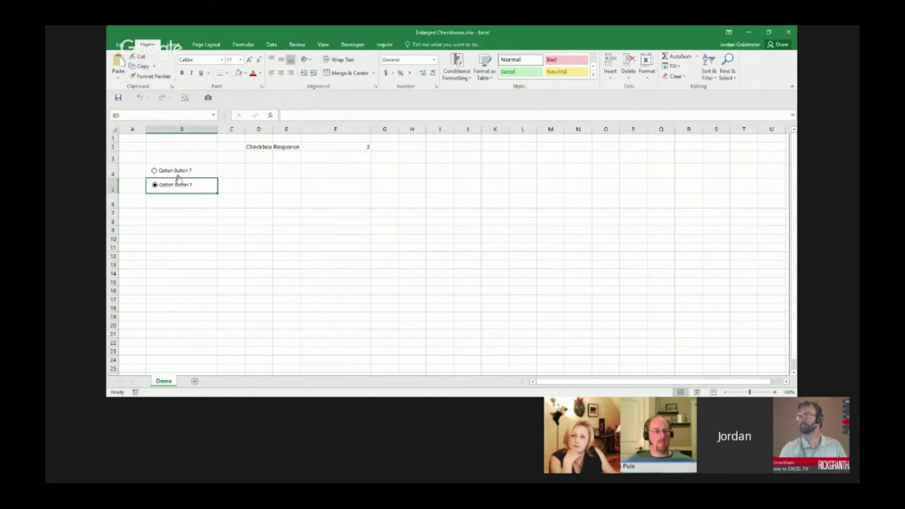
ctrl+click(178, 172)
scroll(228, 190, up, 2)
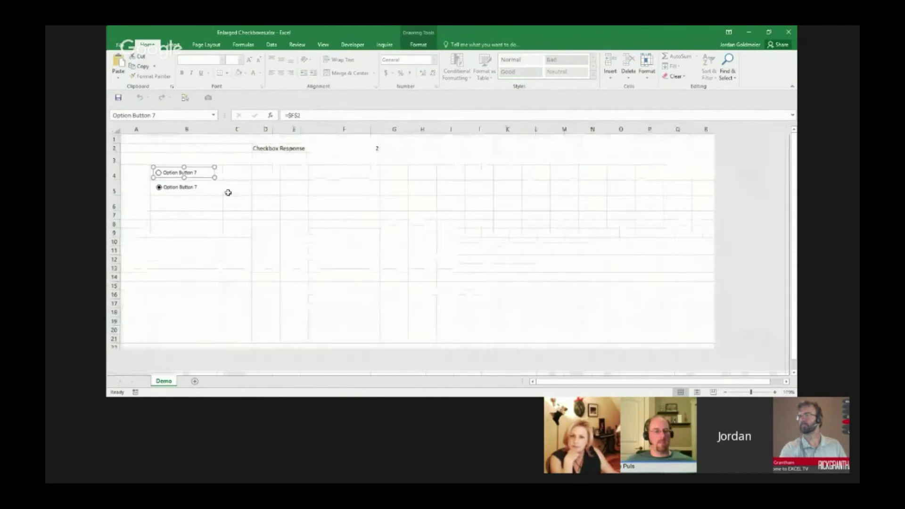
scroll(228, 190, up, 1)
scroll(226, 188, down, 3)
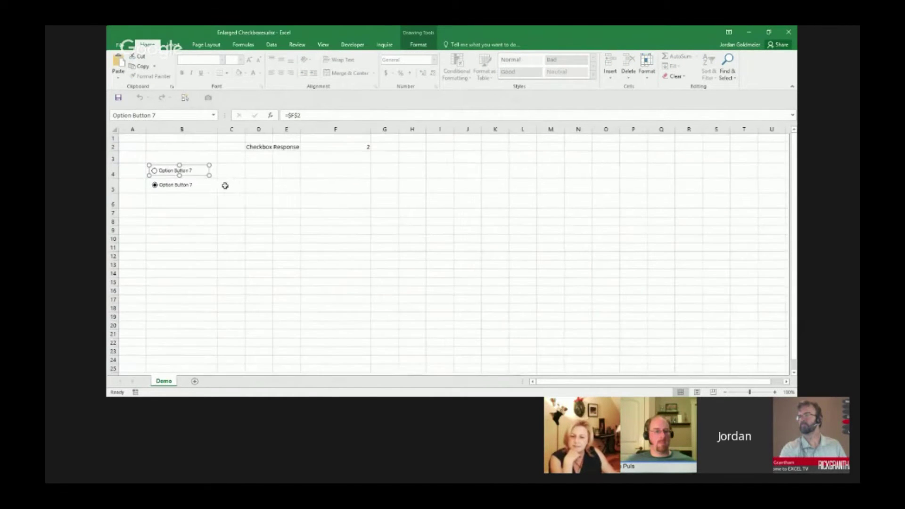
- Select the first button's label, retry choosing it, and begin editing the second label
click(166, 173)
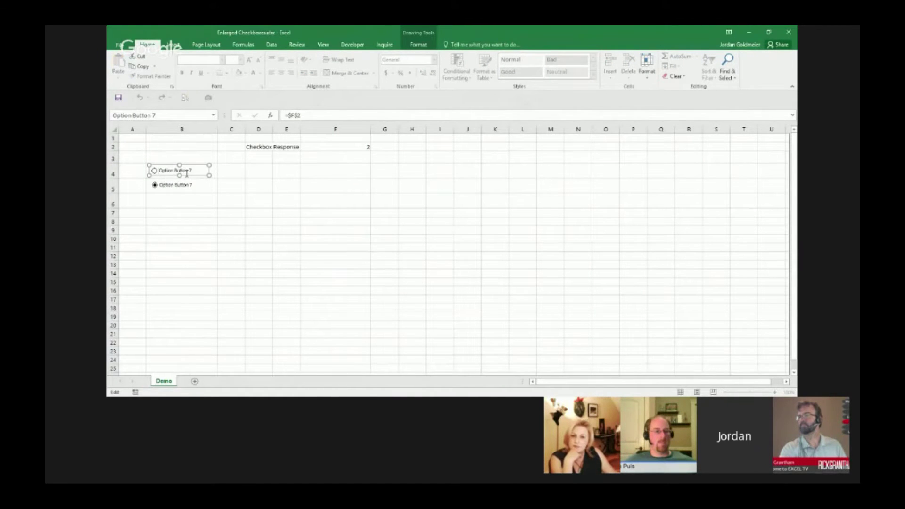
drag(194, 172, 156, 177)
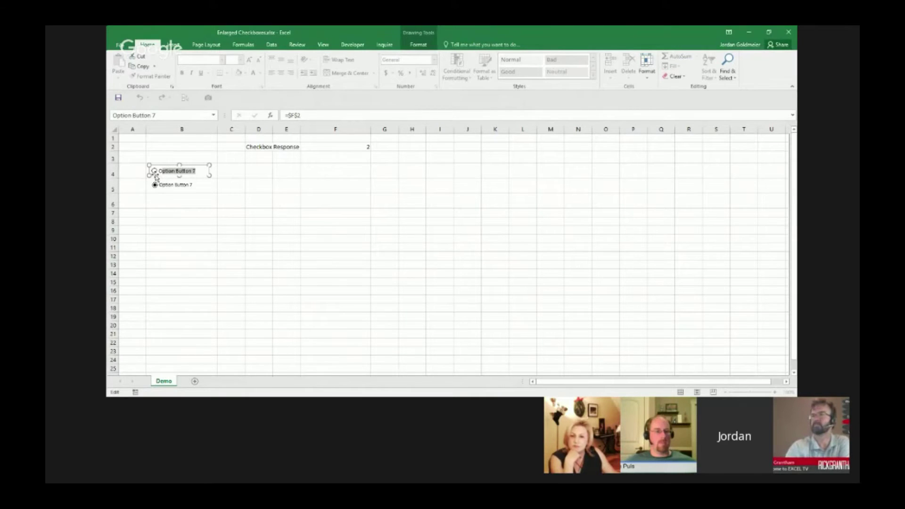
click(130, 172)
click(154, 170)
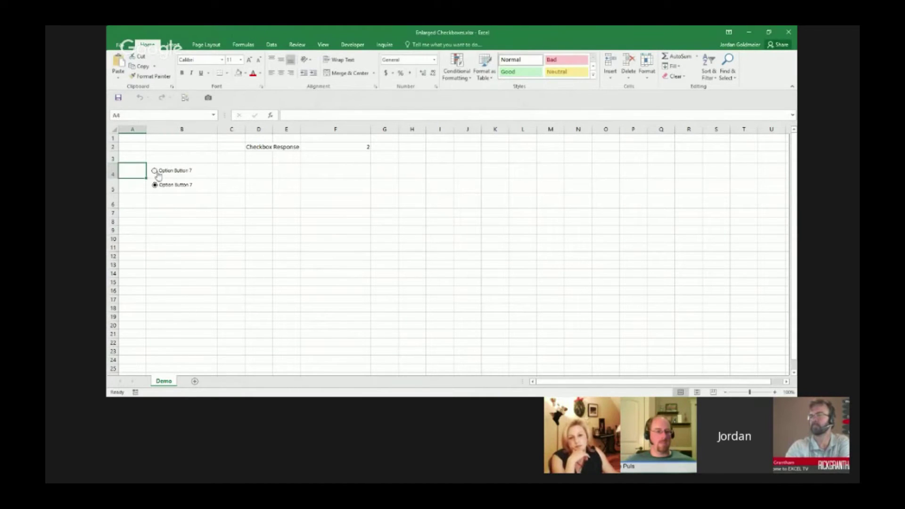
click(154, 173)
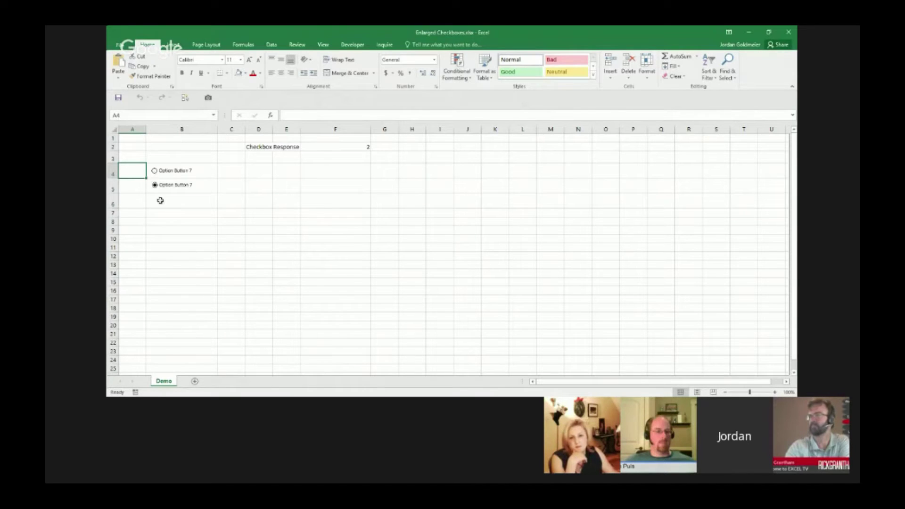
right_click(161, 191)
click(177, 184)
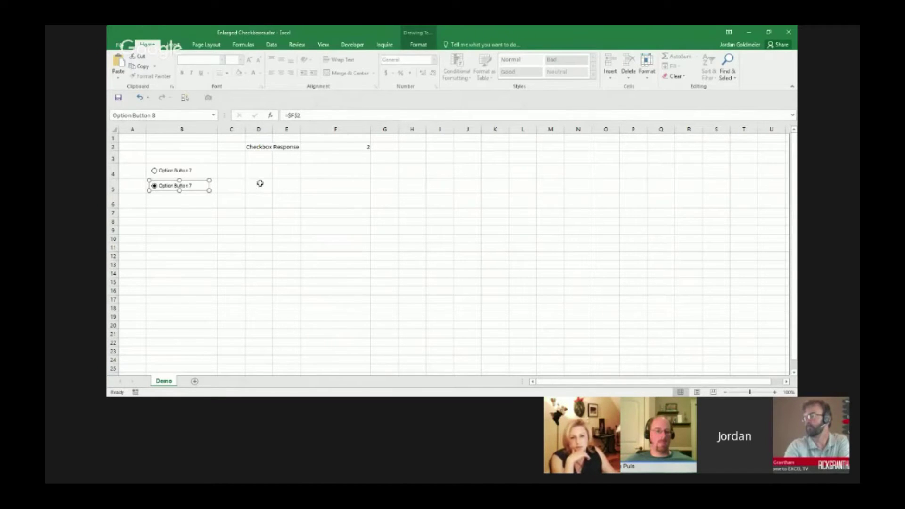
- Duplicate the second option button with Ctrl+D and move the copy into row 6
key(ctrl+d)
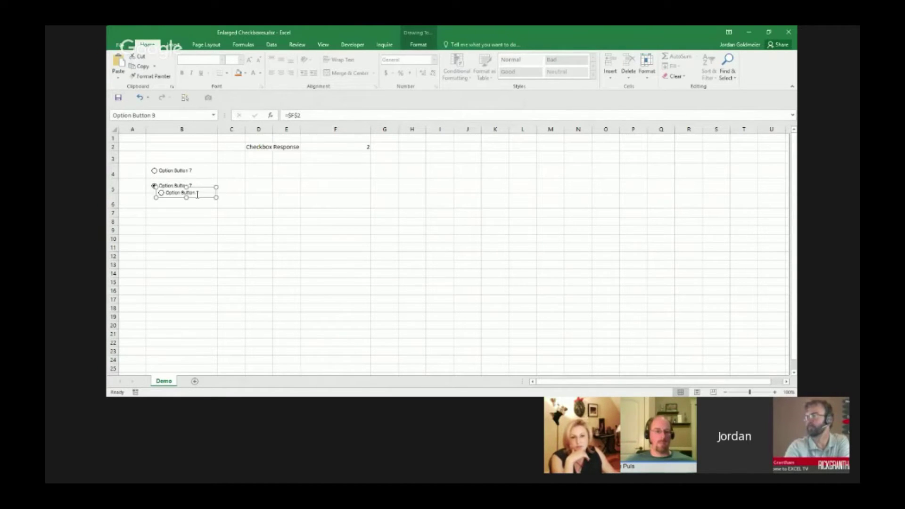
drag(198, 201, 192, 211)
right_click(186, 174)
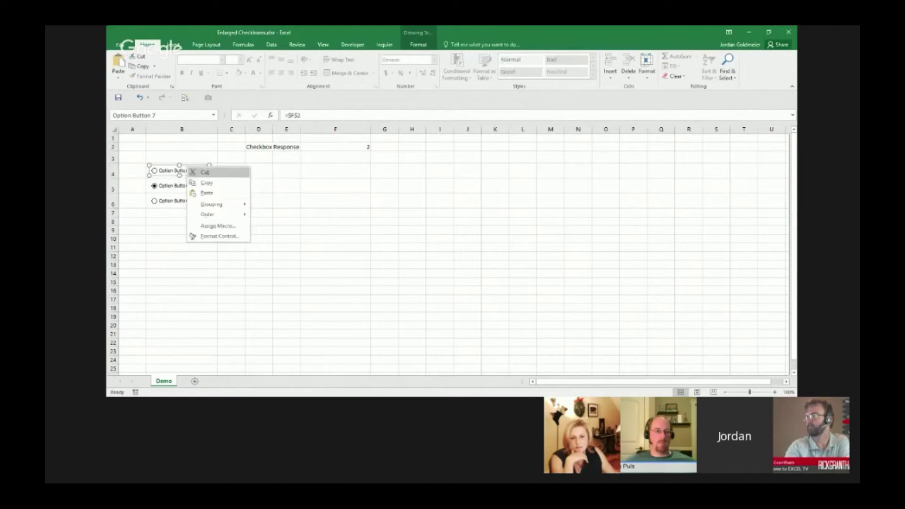
click(182, 172)
- Relabel the first two buttons Option Button 1 and Option Button 2
click(188, 174)
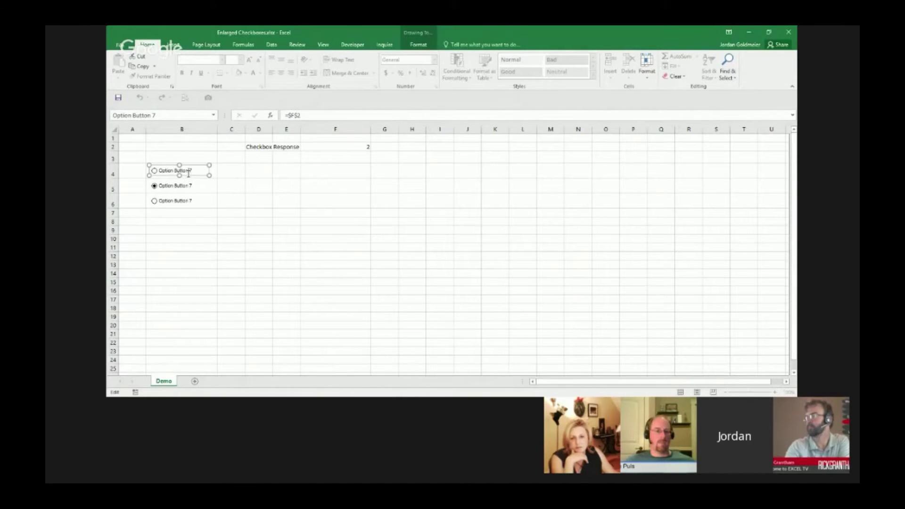
click(195, 172)
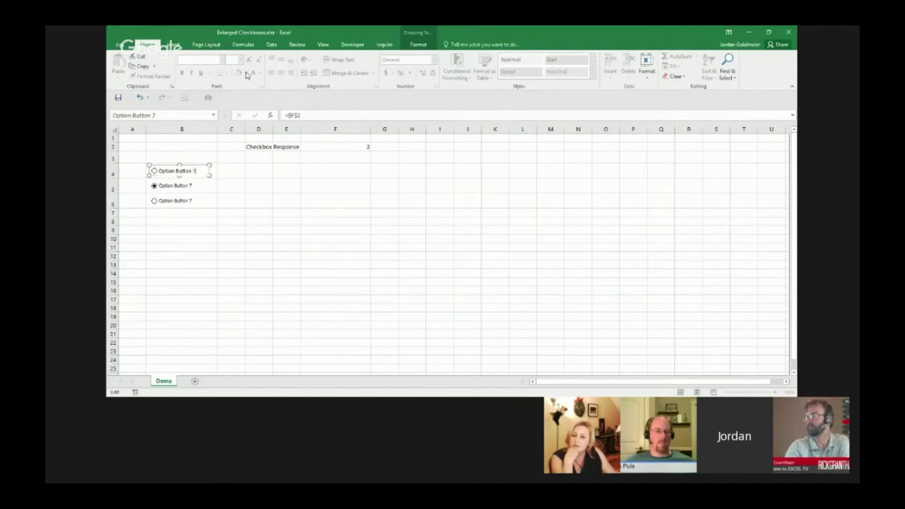
click(238, 186)
ctrl+click(188, 189)
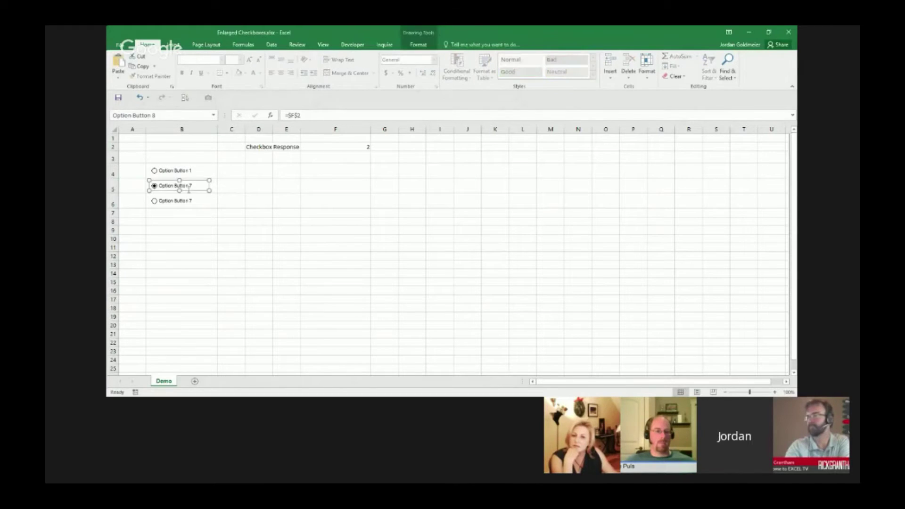
click(190, 189)
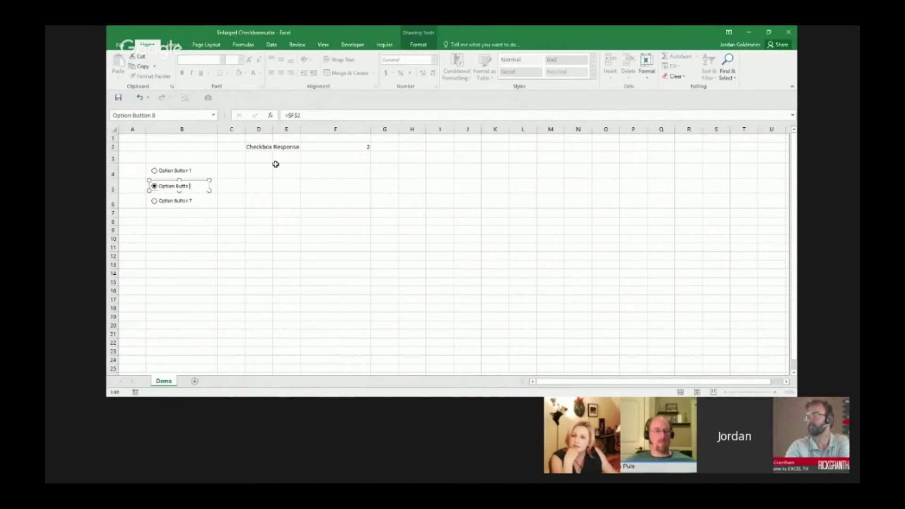
text(n 2)
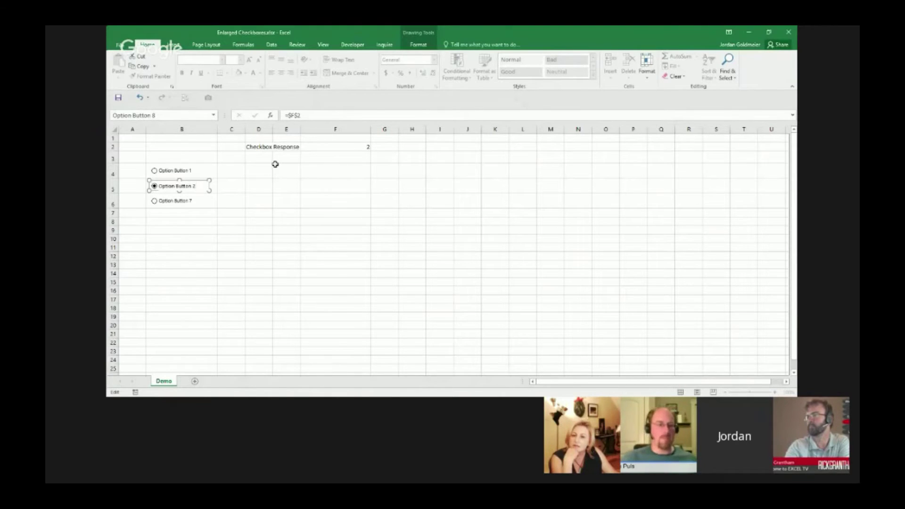
click(261, 184)
- Relabel the third button Option Button 3 and choose it so F2 shows 3
click(188, 201)
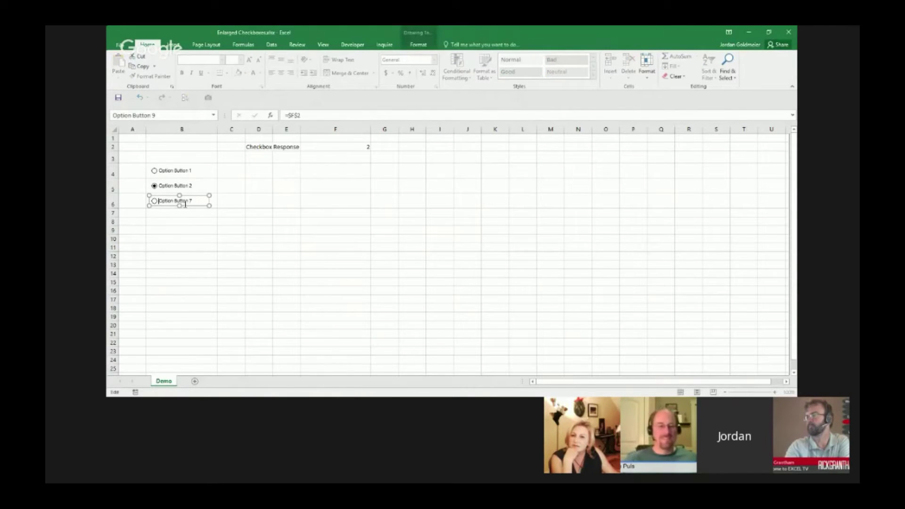
click(190, 201)
key(BackSpace)
text(3)
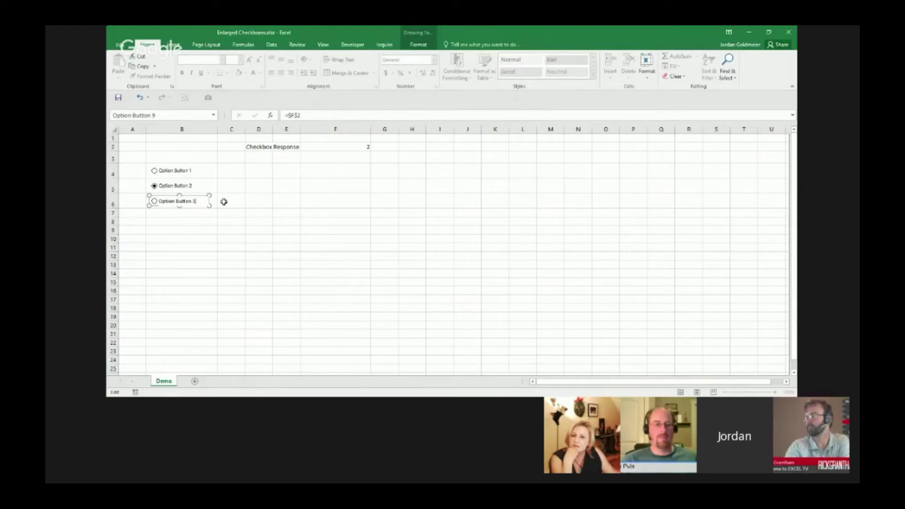
click(254, 205)
click(185, 195)
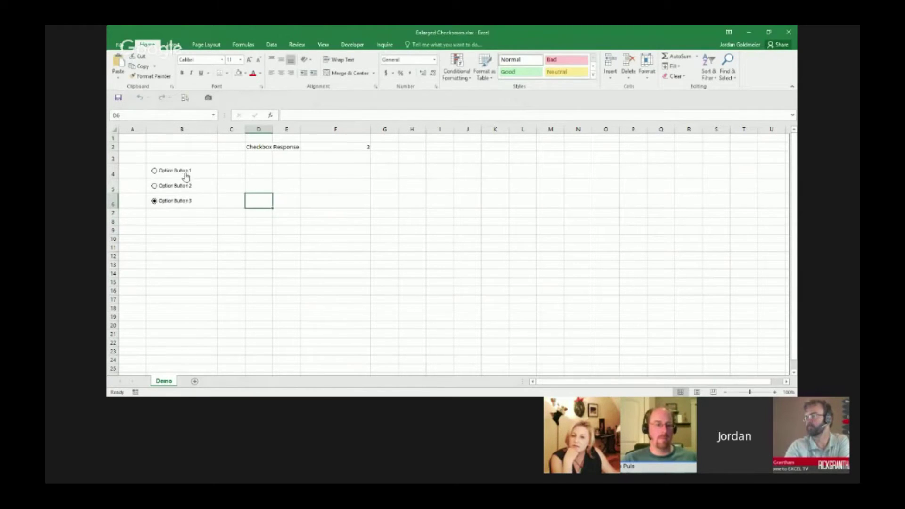
- Confirm Option Button 1's control settings and choose it so F2 reads 1
right_click(185, 177)
click(182, 175)
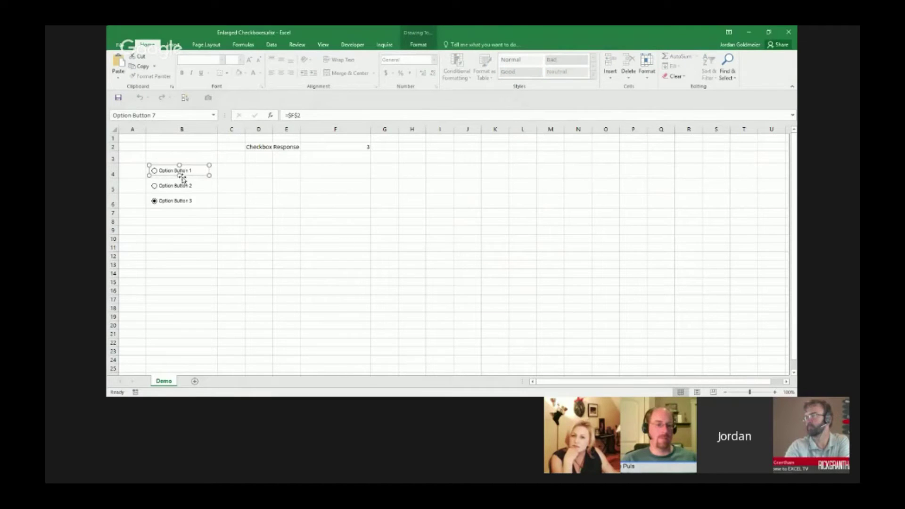
right_click(182, 175)
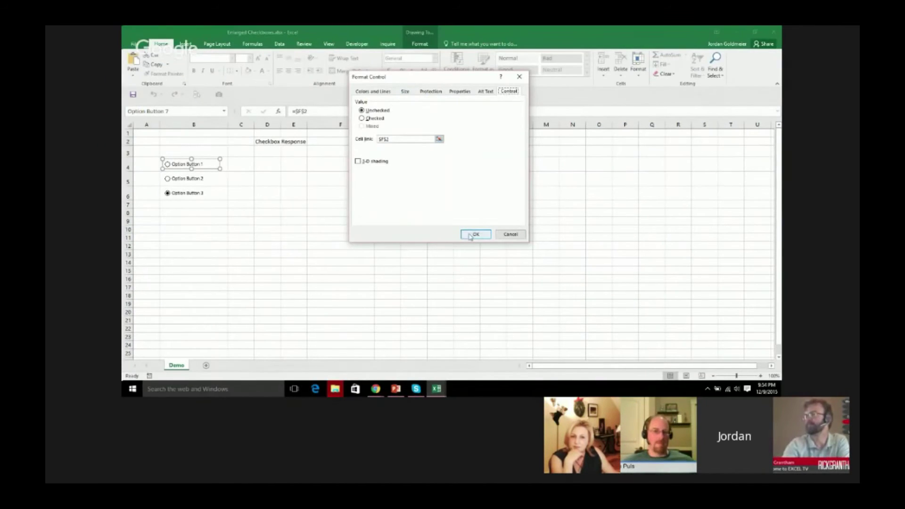
click(475, 231)
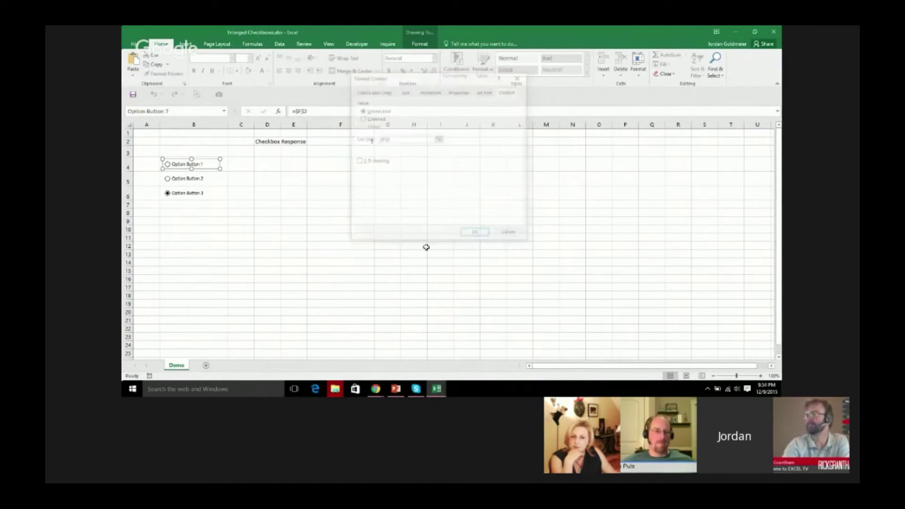
click(190, 184)
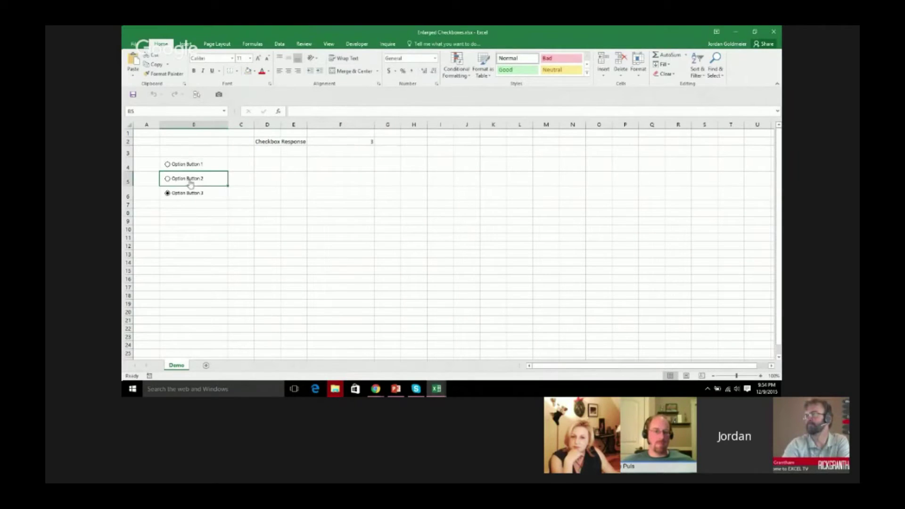
- Reopen Option Button 1's Format Control to check the $F$2 cell link
right_click(190, 164)
key(Escape)
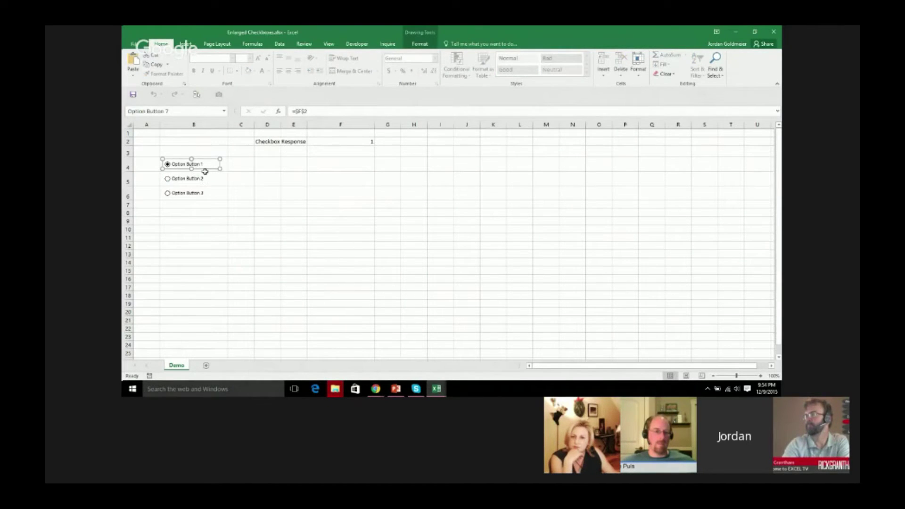
right_click(206, 170)
click(246, 234)
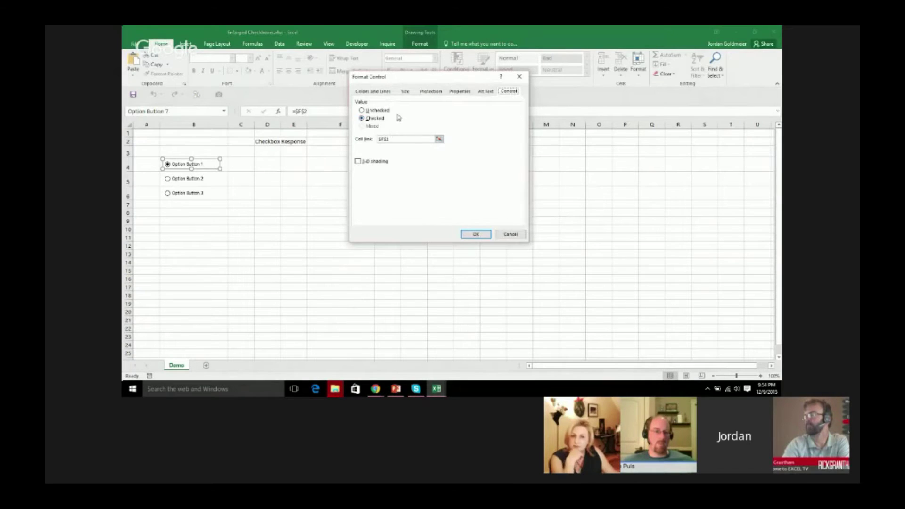
click(519, 76)
- Select F2 and enter CheckboxReturnValue in the Name Box
click(353, 139)
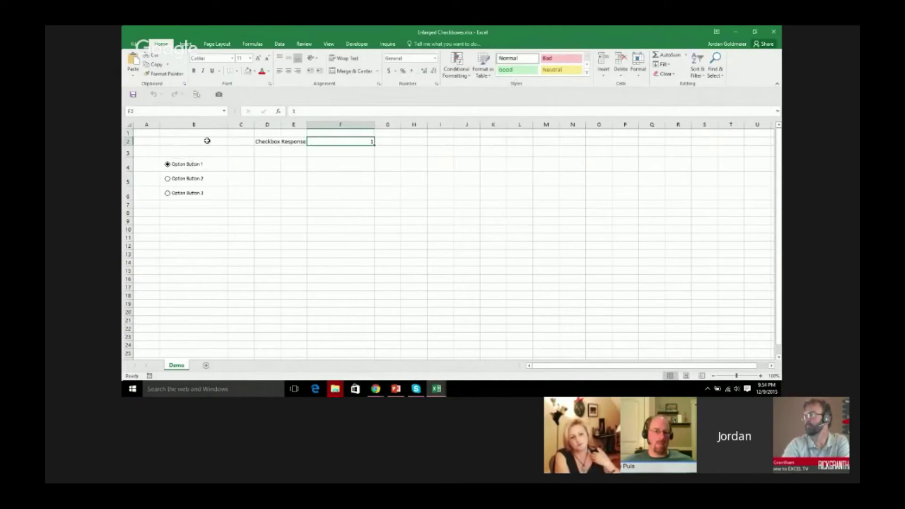
click(131, 111)
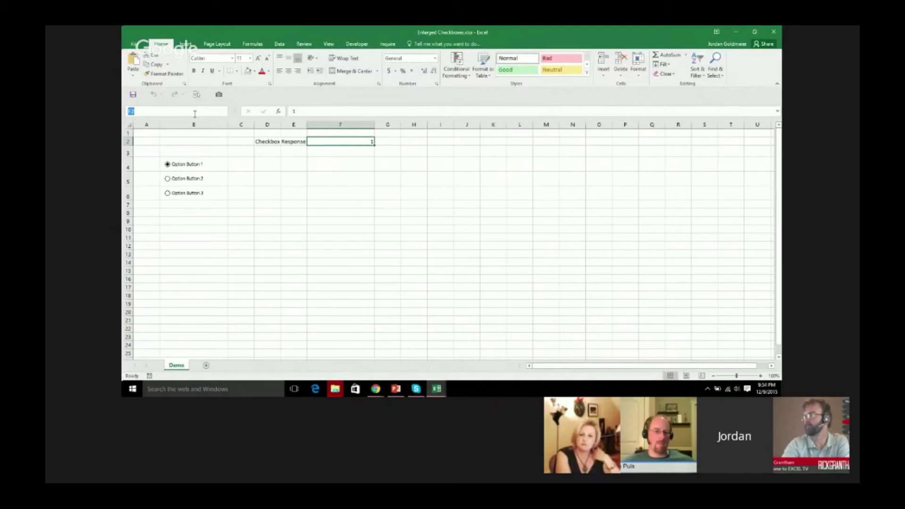
text(Check)
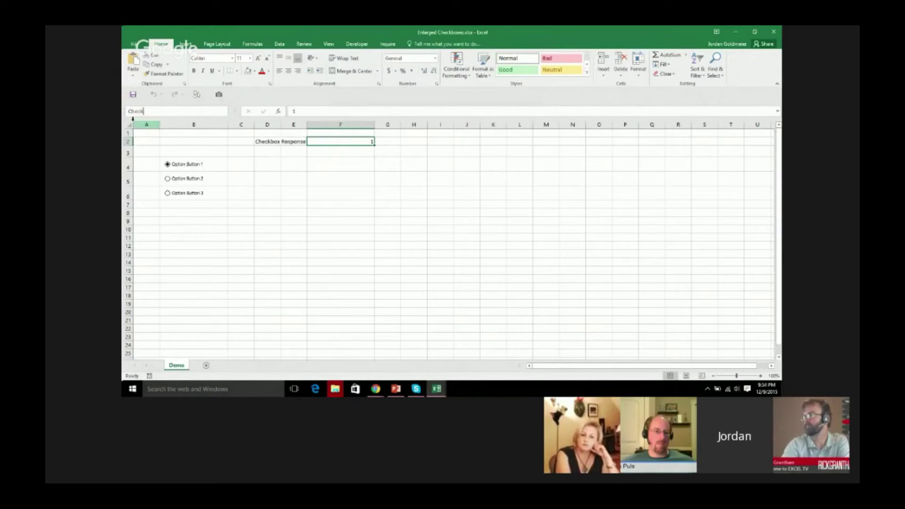
text(boxRetu)
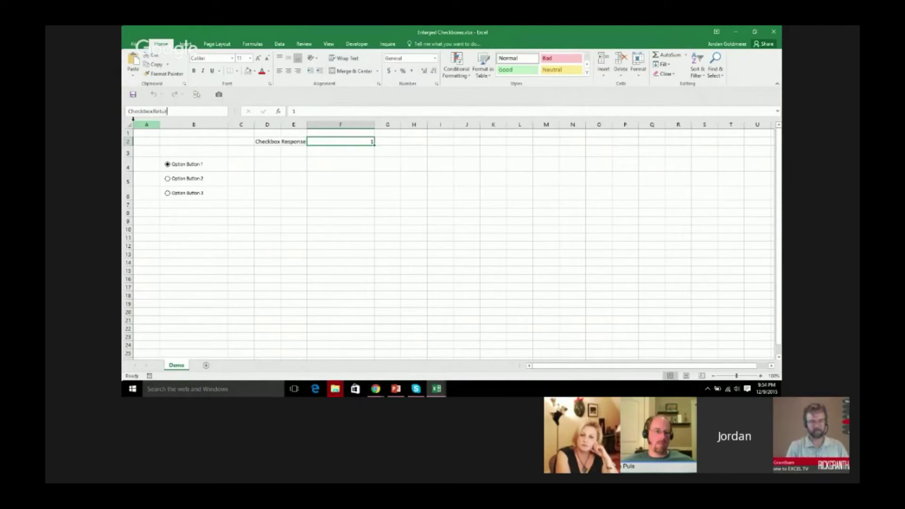
text(rnValue)
- Commit the CheckboxReturnValue name for F2 and choose Option Button 2 so F2 reads 2
key(Return)
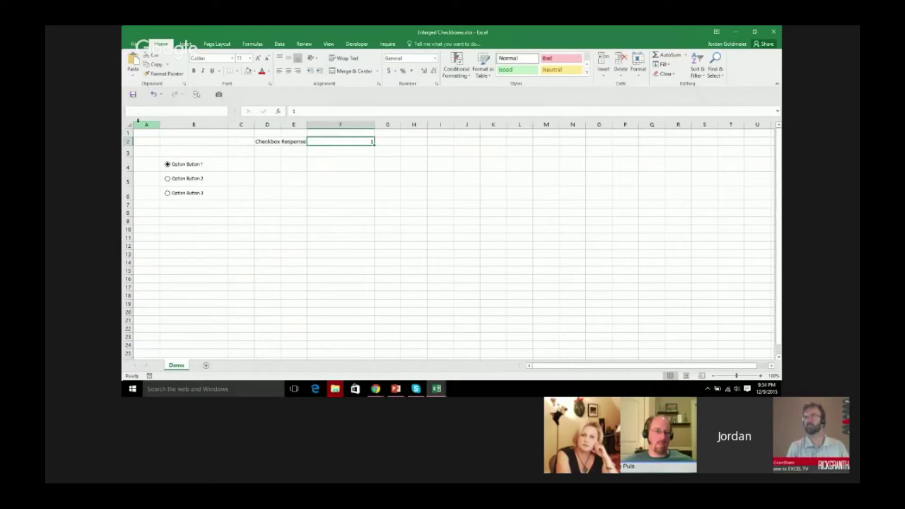
click(297, 142)
click(201, 178)
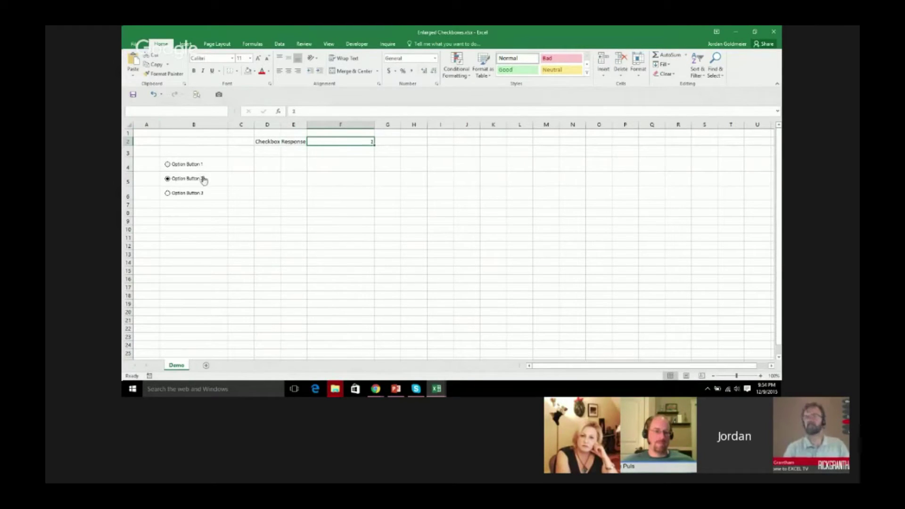
- Select cell B4 holding Option Button 1 and pick the Camera tool
click(241, 175)
right_click(242, 172)
key(Escape)
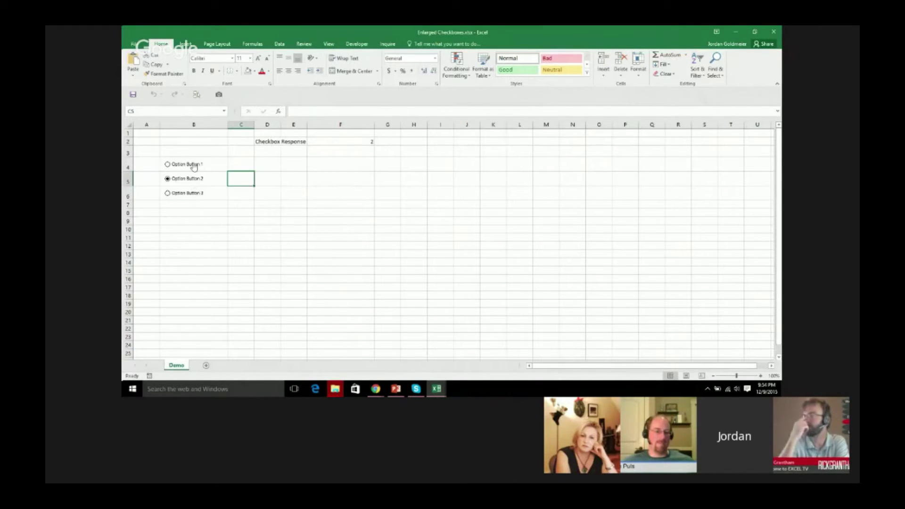
click(244, 153)
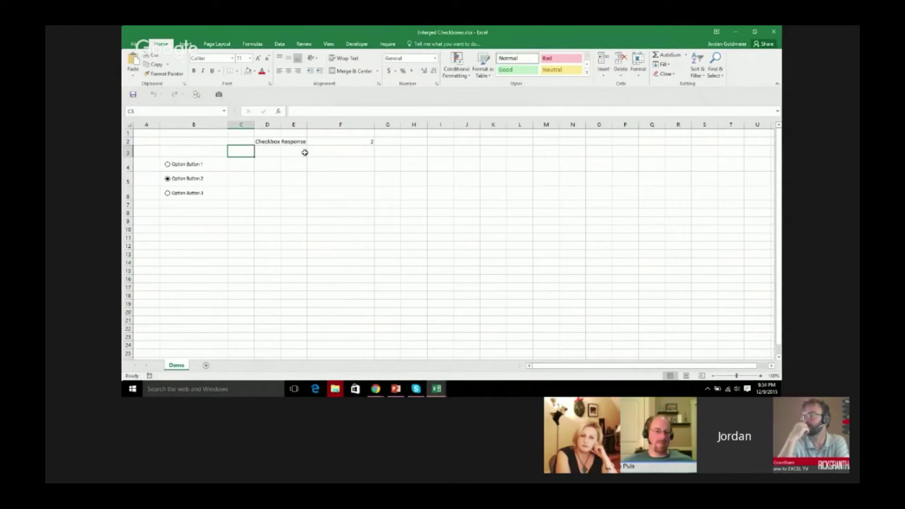
key(Left)
key(Down)
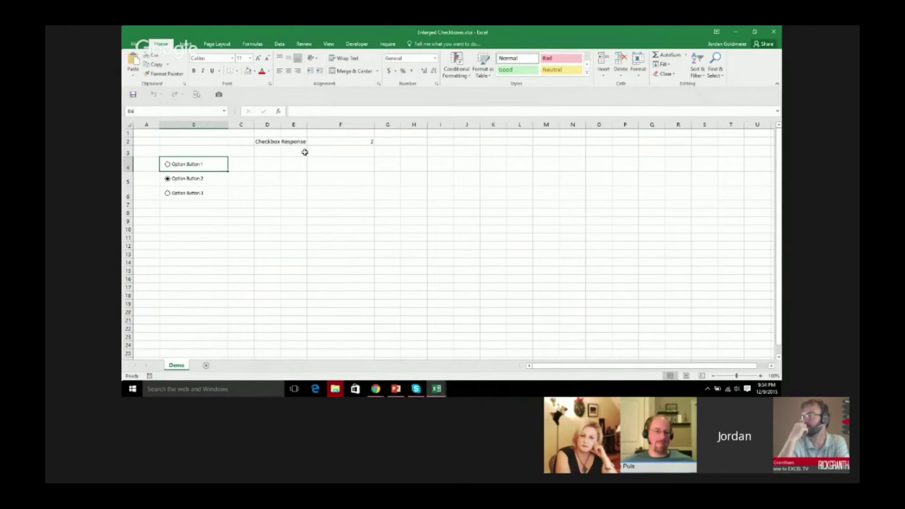
click(219, 94)
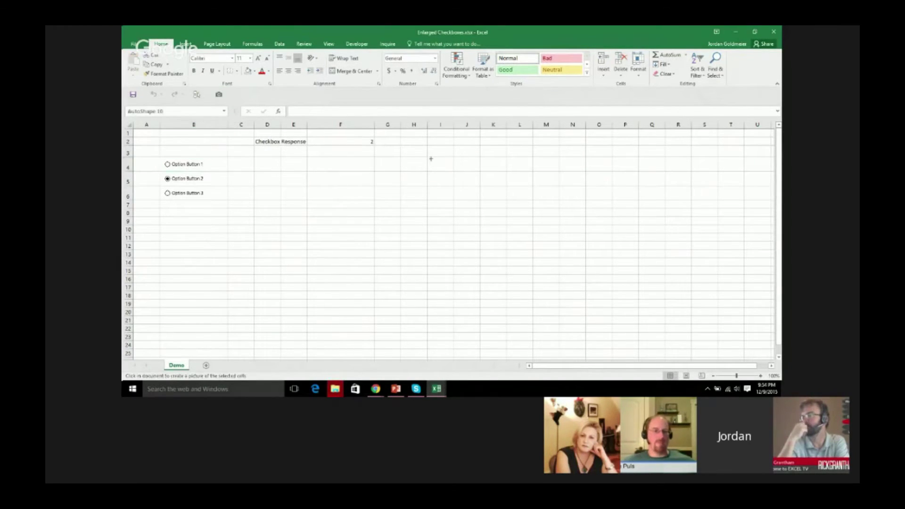
- Place the Option Button 1 linked picture at about H3:I4
click(430, 159)
drag(450, 168, 417, 170)
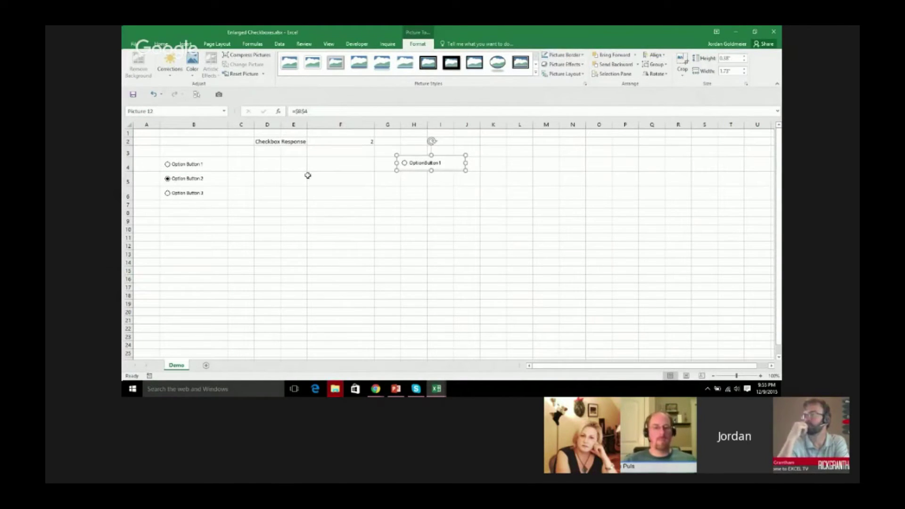
click(245, 182)
- Take a linked picture of B5 and position it under the first picture
key(Left)
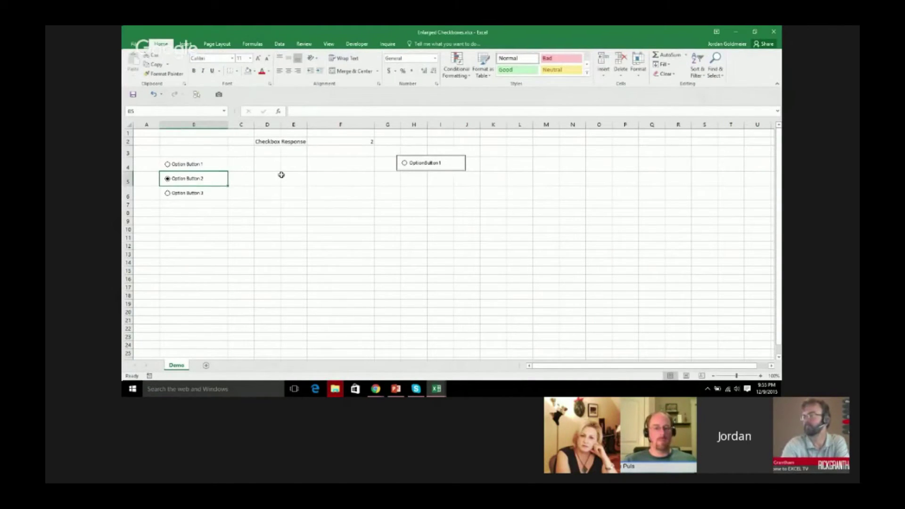
click(218, 95)
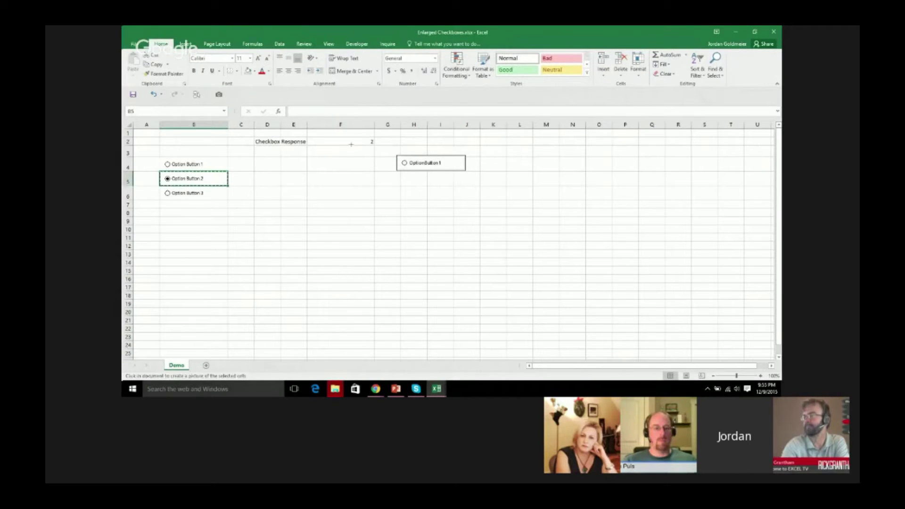
click(394, 179)
drag(408, 180, 411, 176)
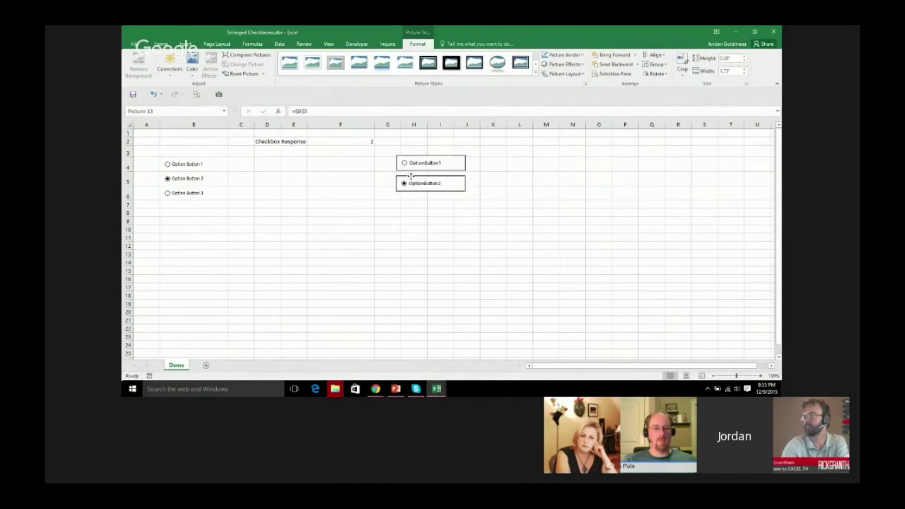
click(236, 190)
- Take a linked picture of B6 and place it below the others
key(Left)
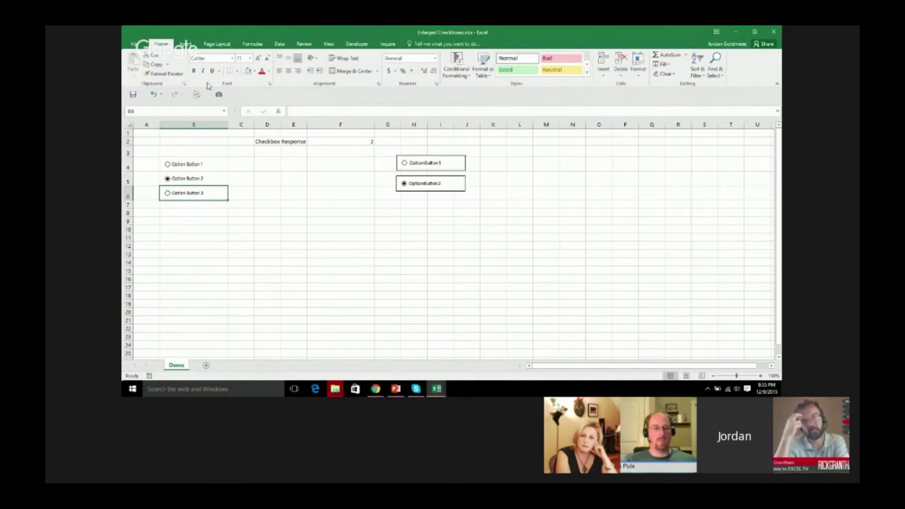
click(218, 94)
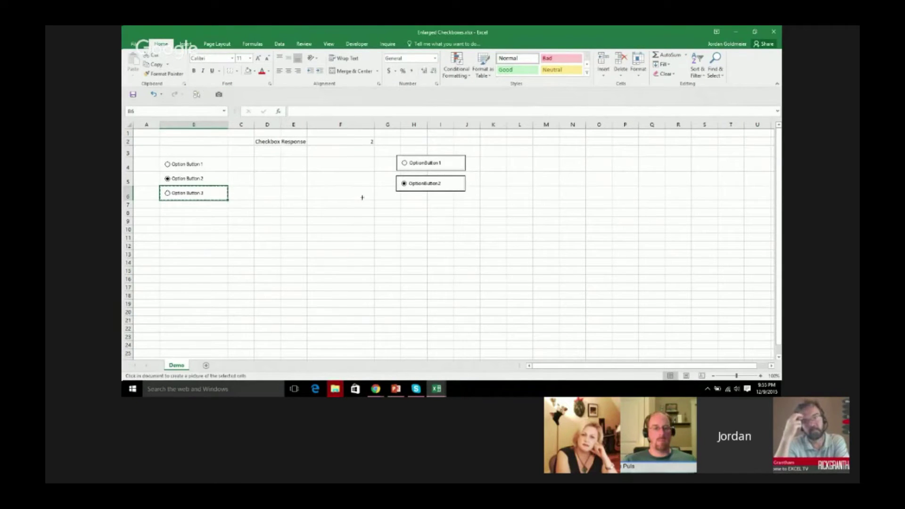
click(403, 196)
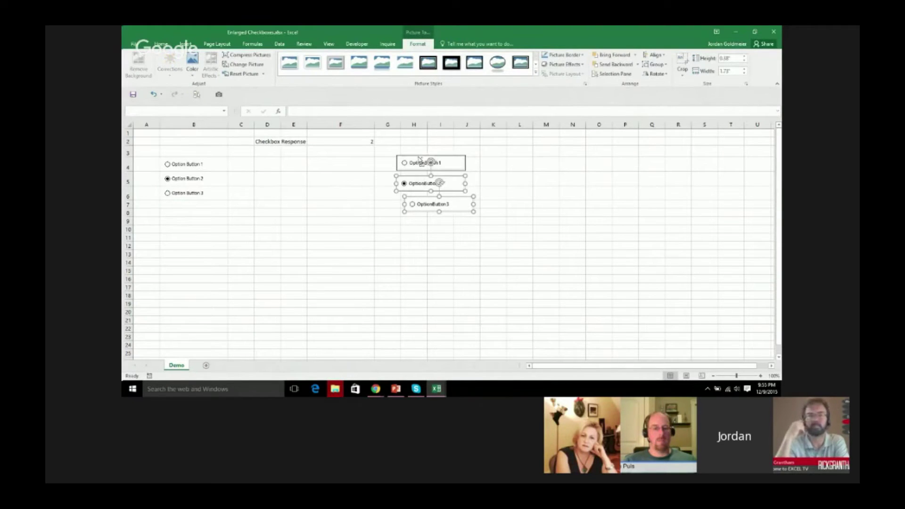
- Set Picture Border to No Outline for the linked pictures
shift+click(420, 160)
click(563, 54)
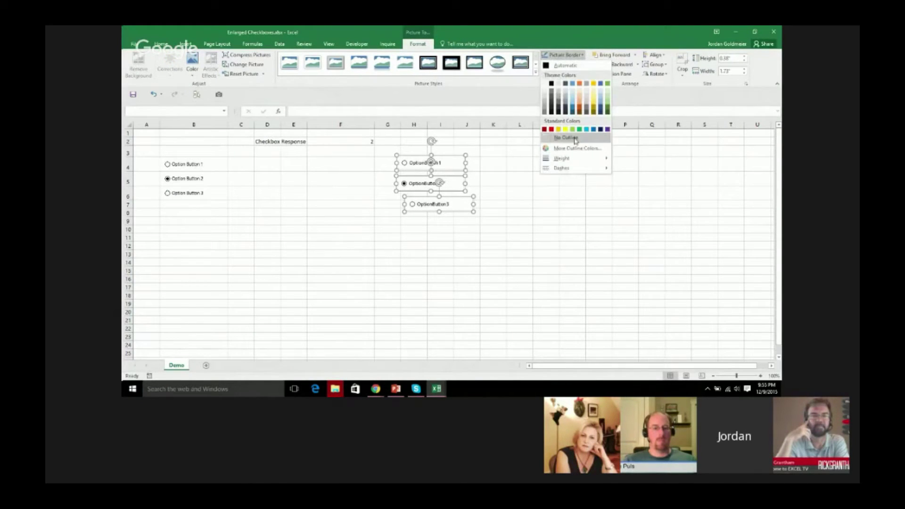
click(575, 140)
click(525, 214)
- Line up the Option Button 3 picture and nudge the Option Button 1 picture
click(457, 208)
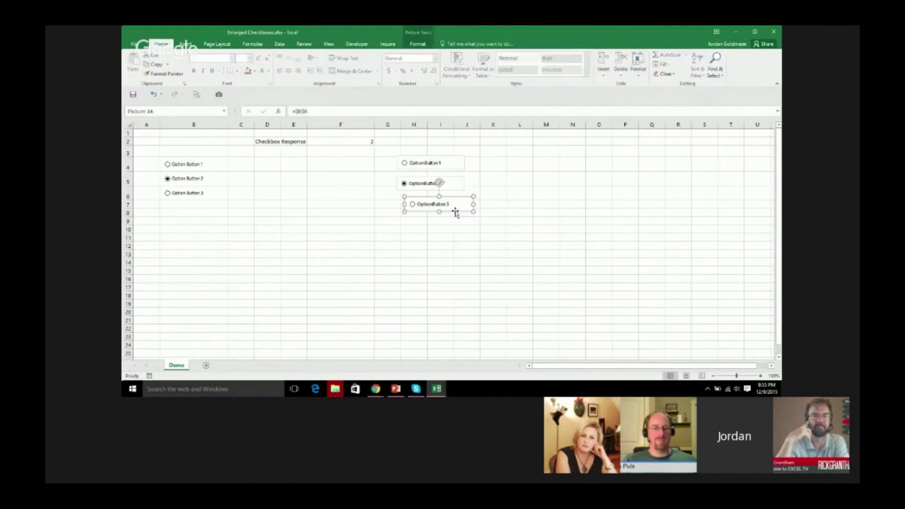
drag(455, 213, 446, 209)
click(485, 175)
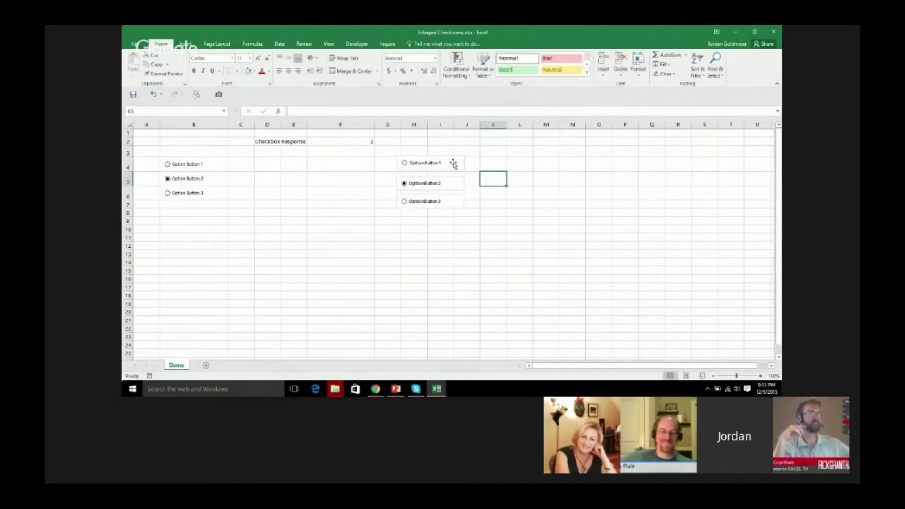
drag(453, 163, 458, 160)
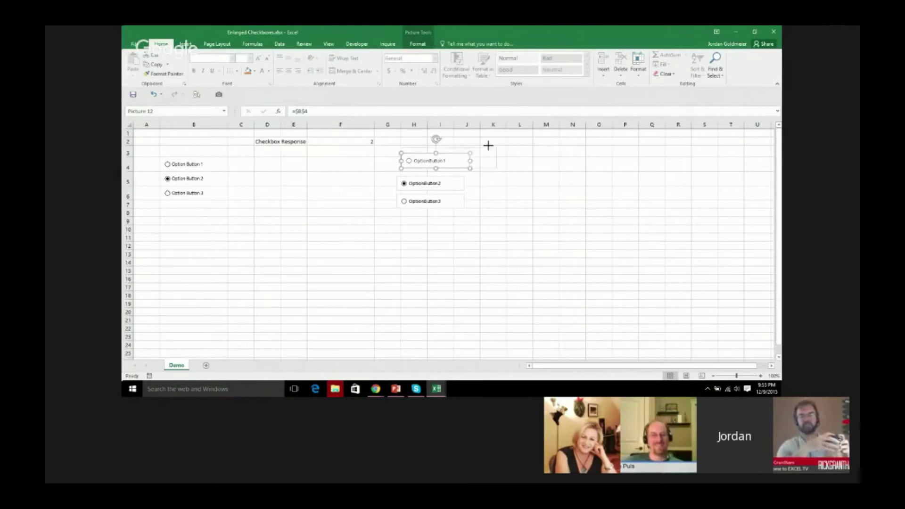
- Enlarge the Option Button 2 and 3 pictures, moving the third one down
click(454, 190)
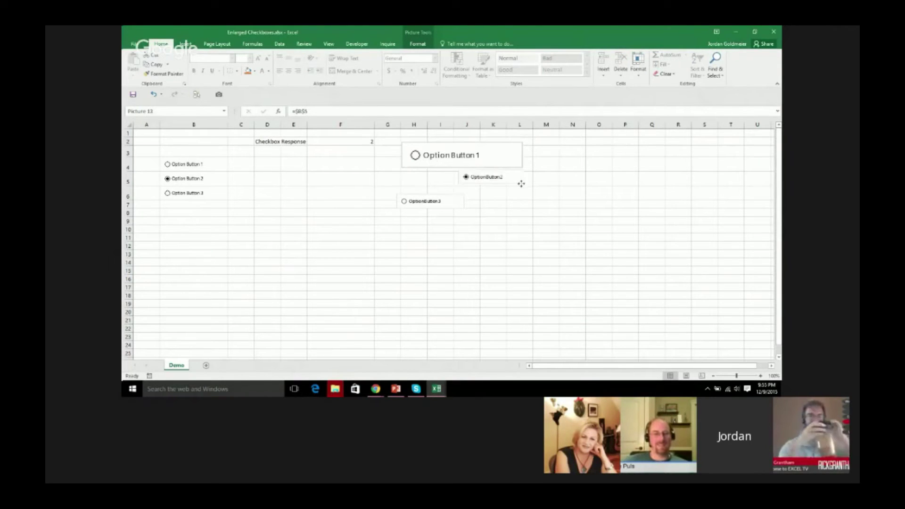
drag(520, 184, 649, 208)
click(449, 212)
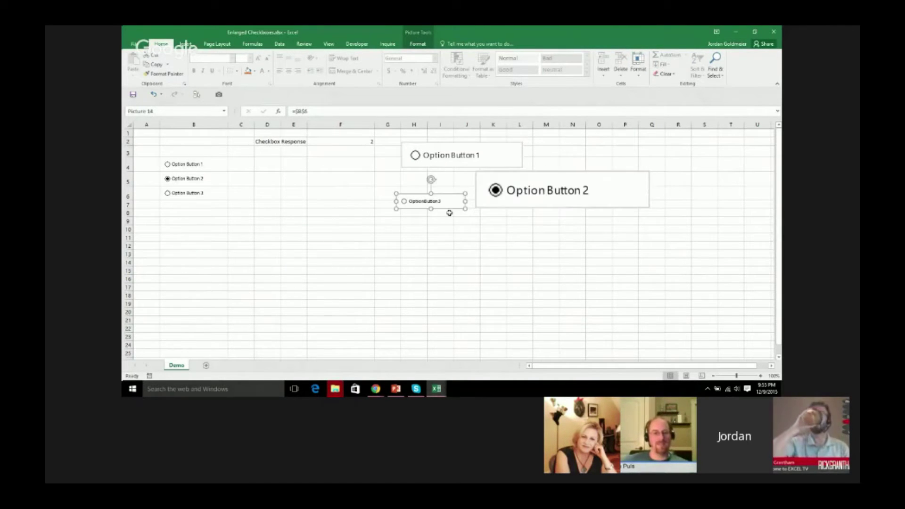
drag(449, 210, 492, 268)
click(586, 253)
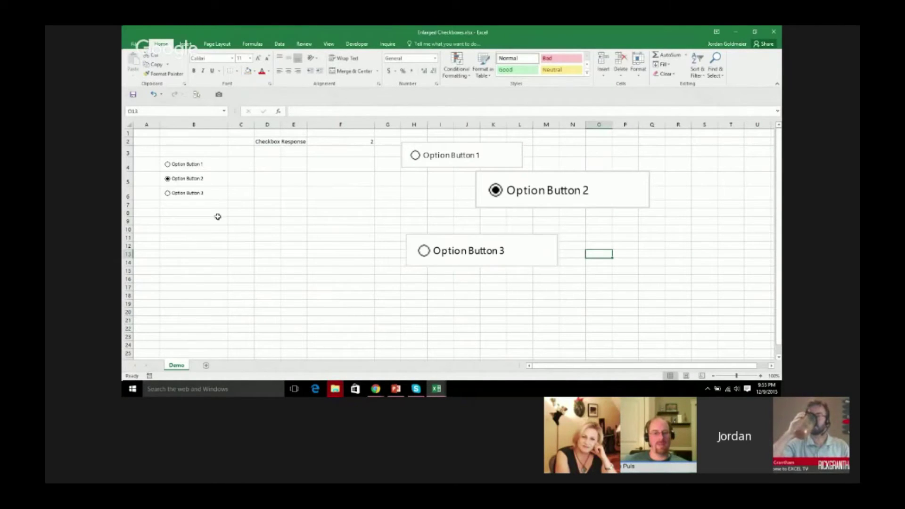
- Test Option Buttons 3 and 1, enter 2 in F2, then select the Option Button 1 picture
click(184, 195)
click(188, 164)
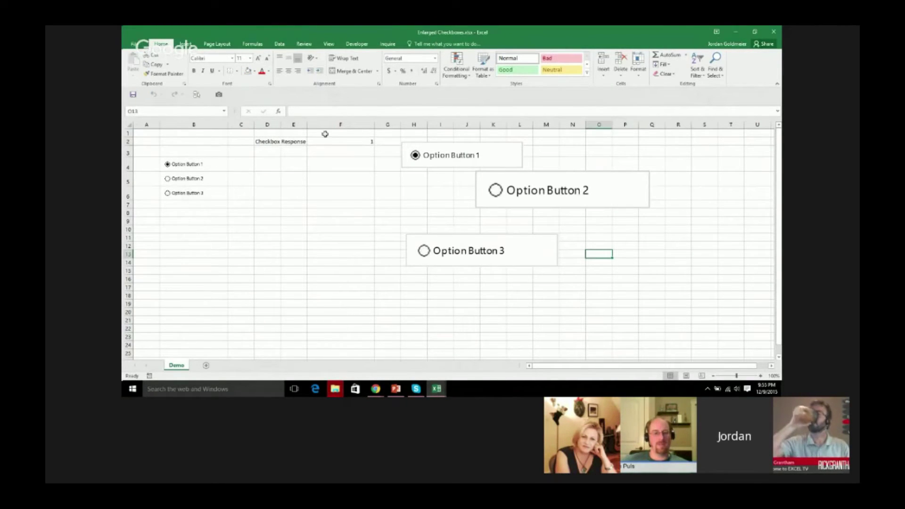
click(355, 138)
text(2)
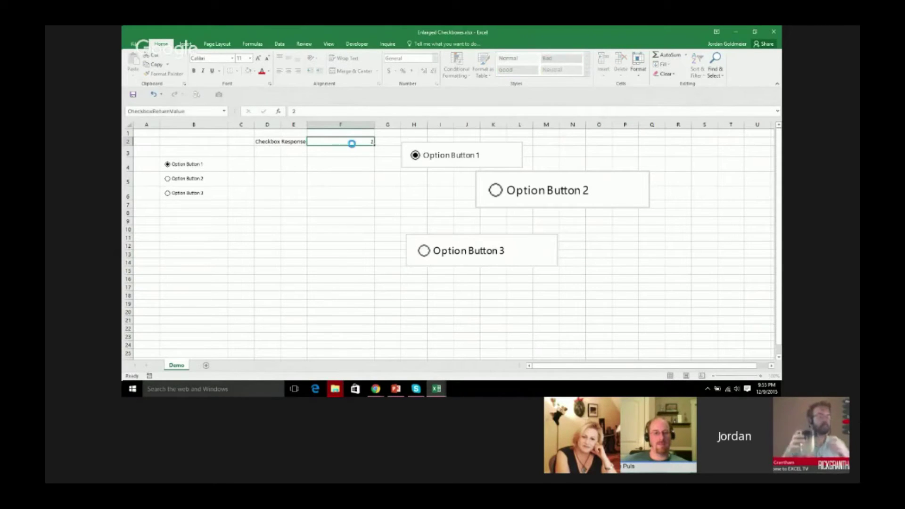
key(Return)
key(Up)
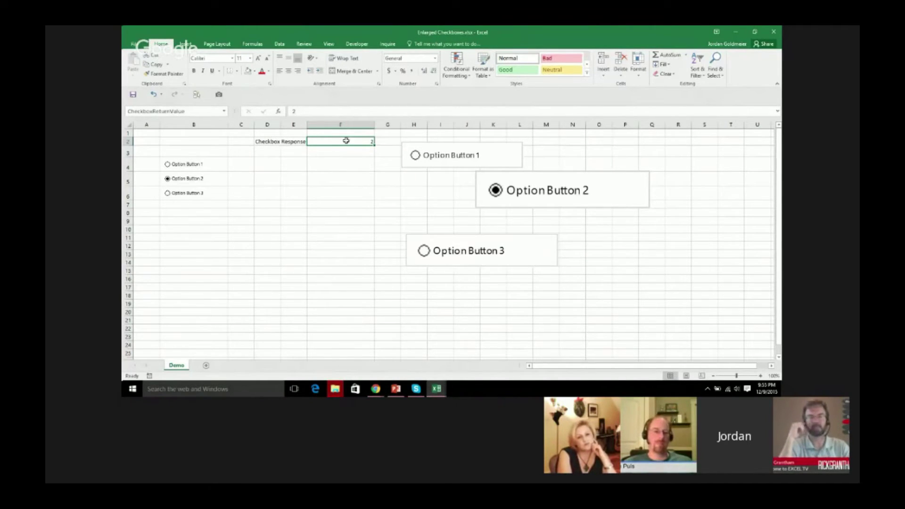
click(442, 144)
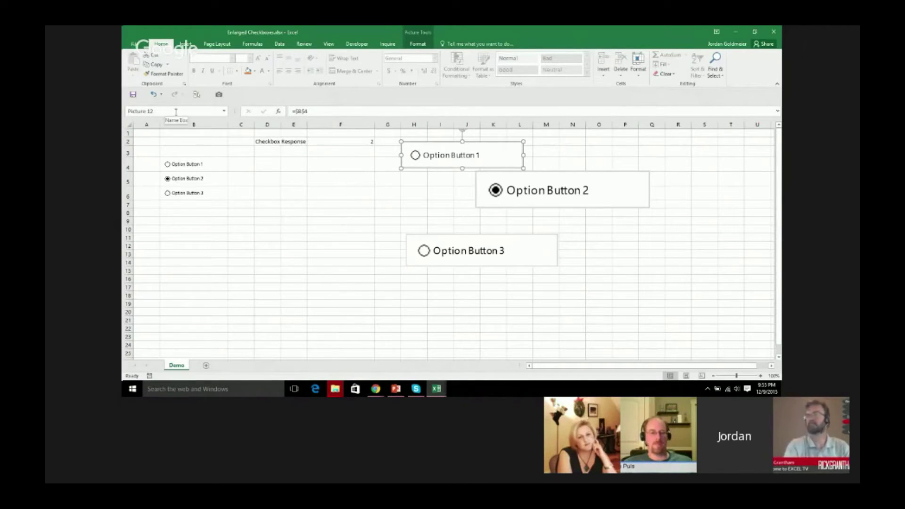
- Type Button names in the Name Box for the Option Button 1 and 2 pictures
click(142, 111)
text(B)
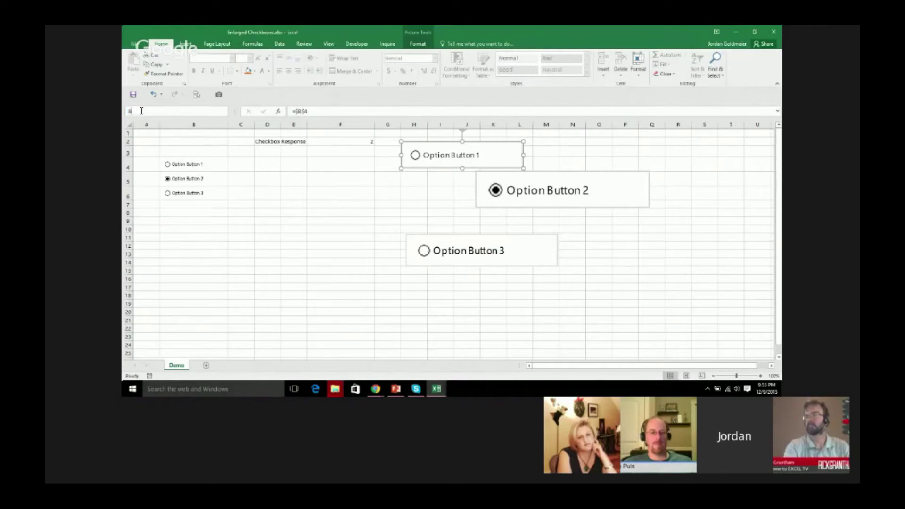
text(utton1)
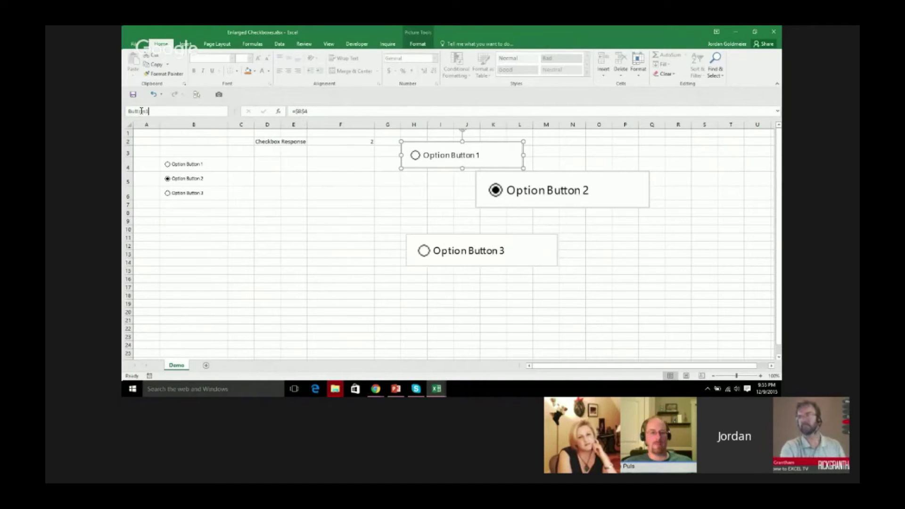
click(515, 188)
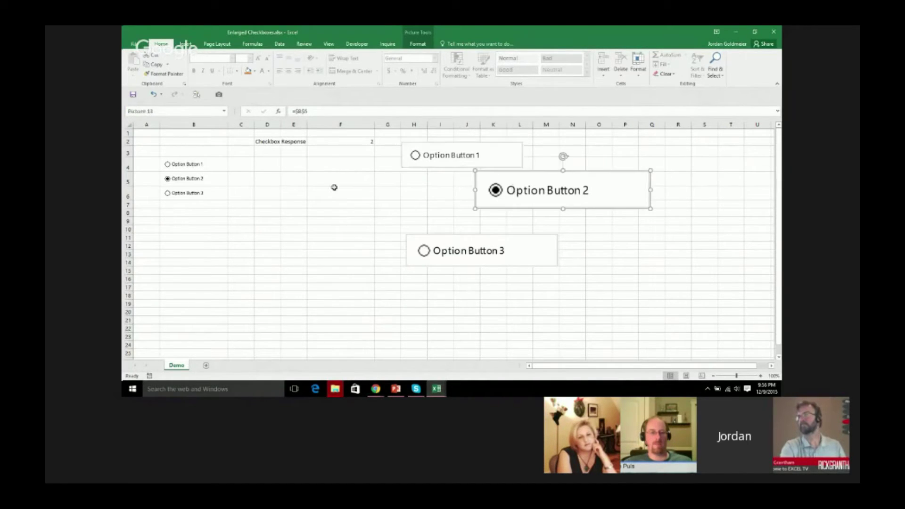
click(129, 111)
text(Button2)
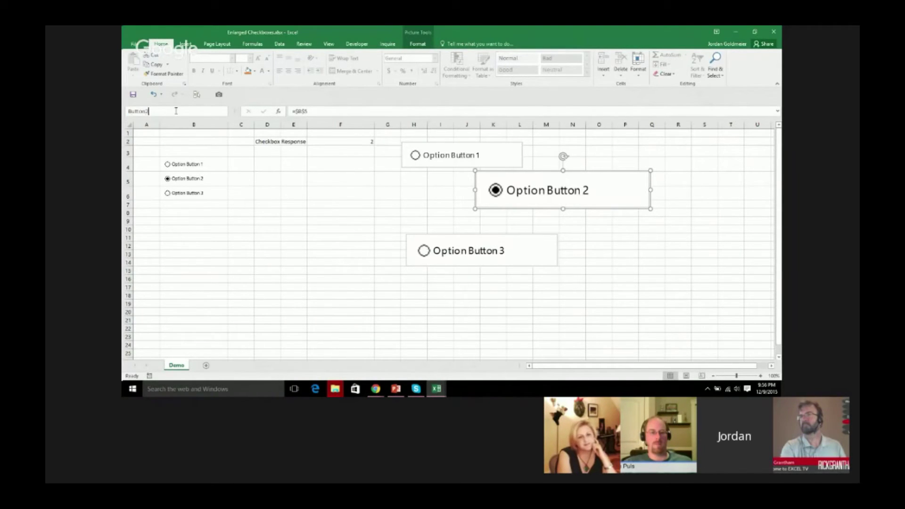
key(Escape)
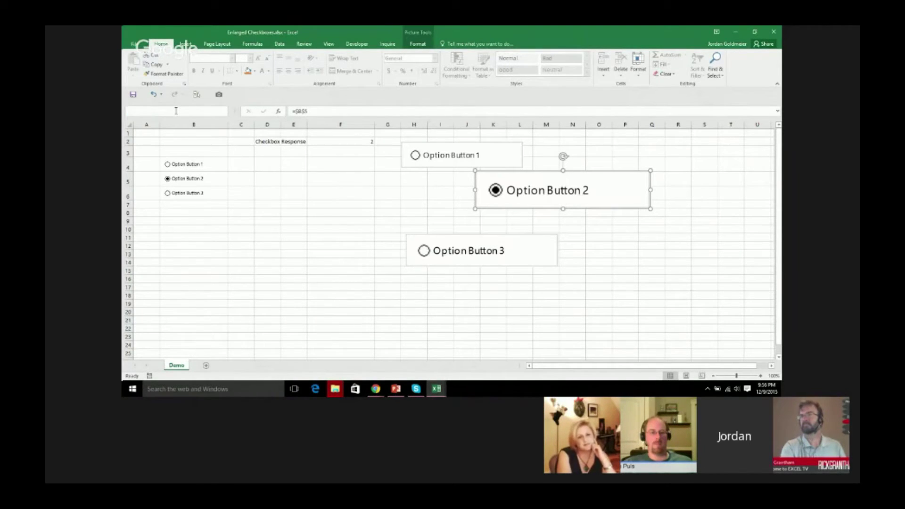
- Name the Option Button 3 picture Button3 and check each picture's new name
click(407, 243)
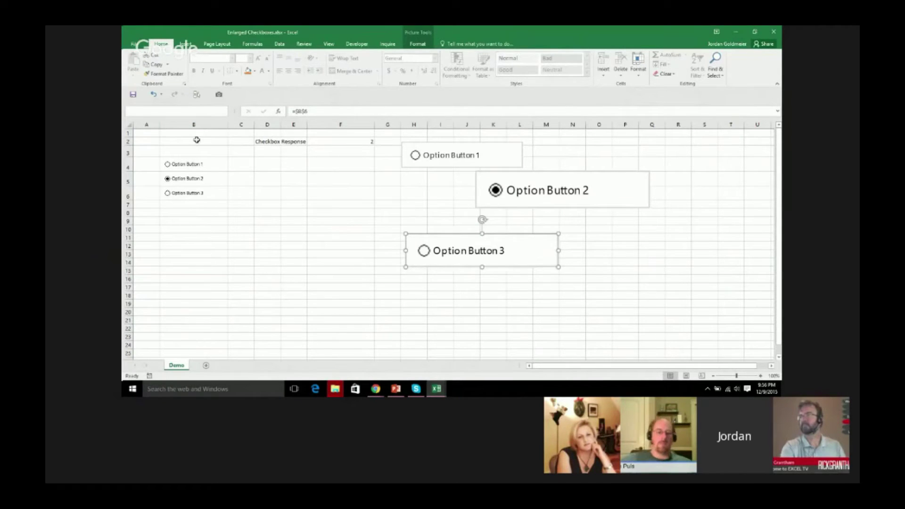
click(186, 109)
text(Button3)
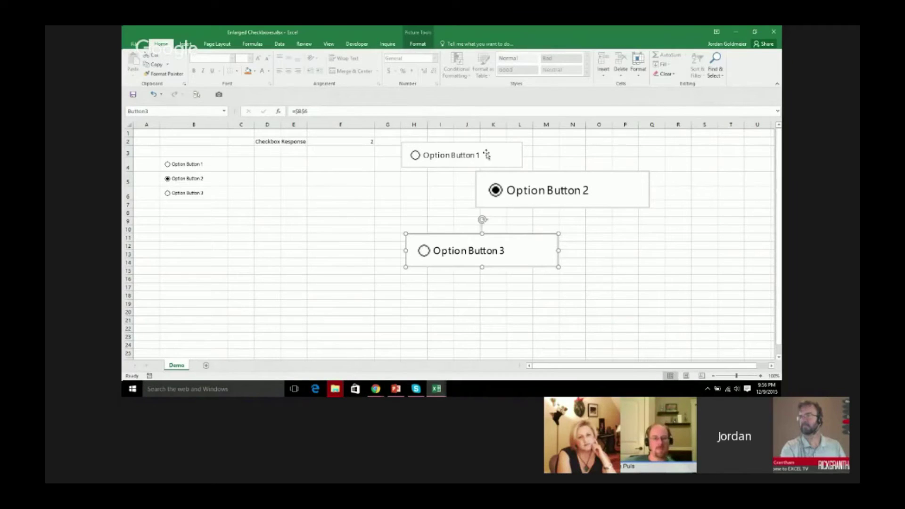
ctrl+click(495, 191)
ctrl+click(418, 251)
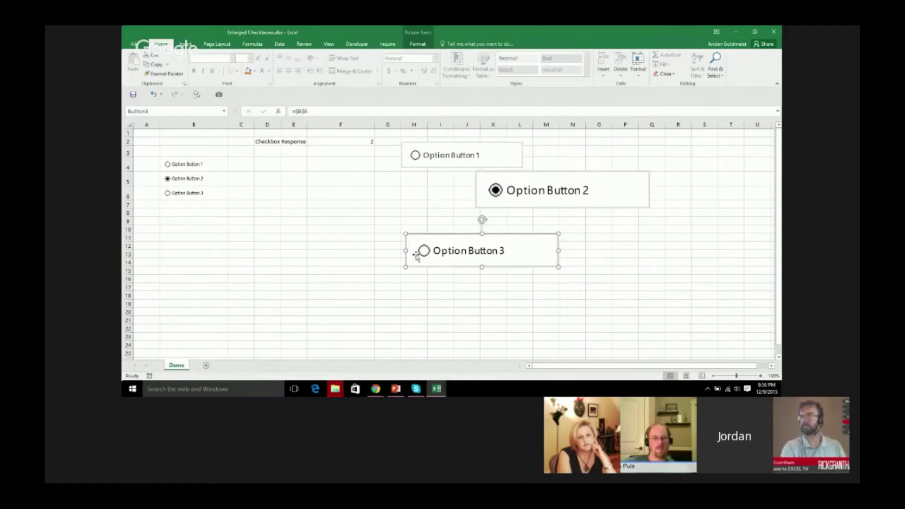
click(387, 229)
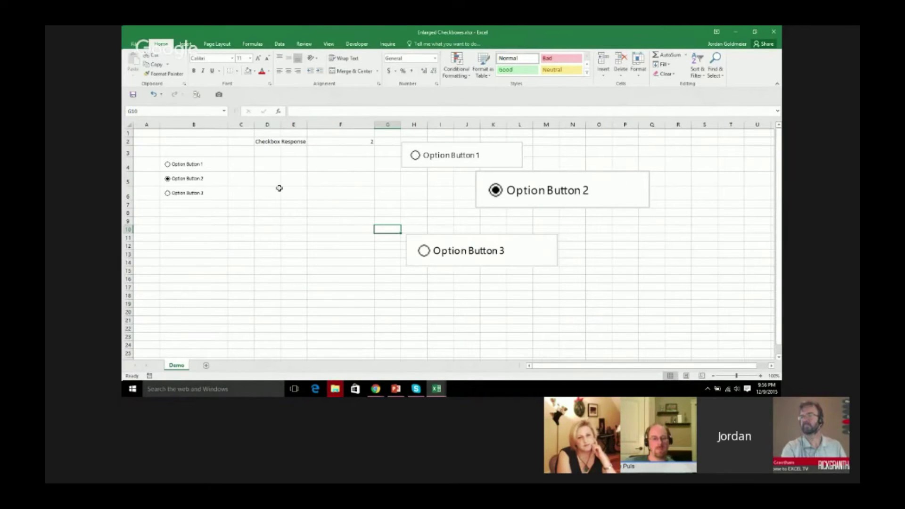
- Open the Visual Basic editor and place the cursor inside the empty WriteNumberToResponse Sub
click(348, 42)
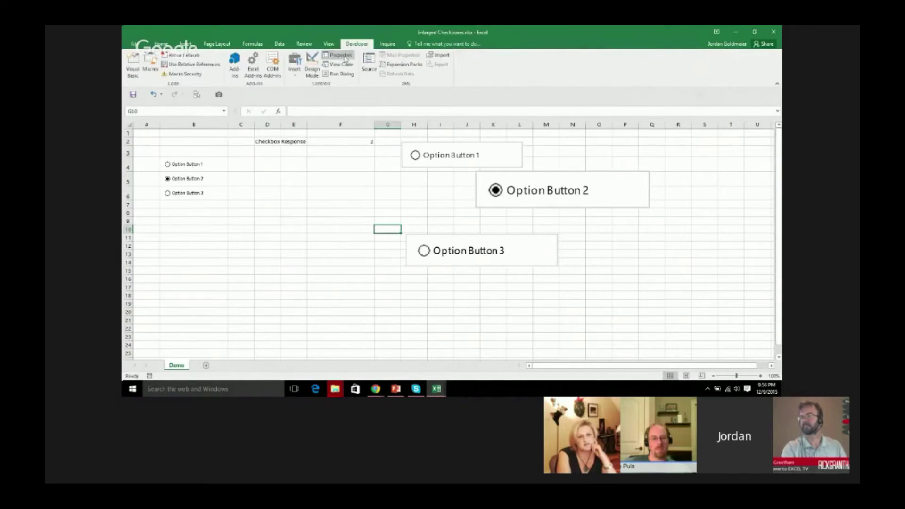
click(134, 64)
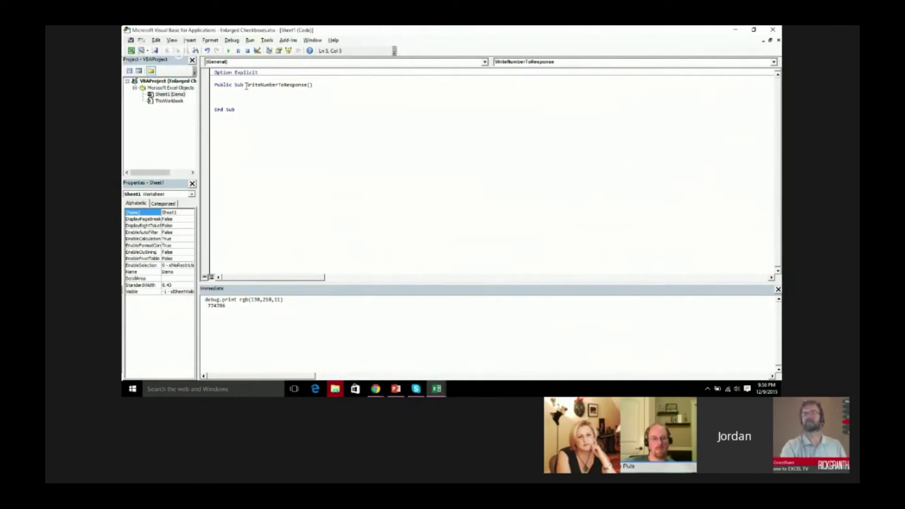
click(282, 84)
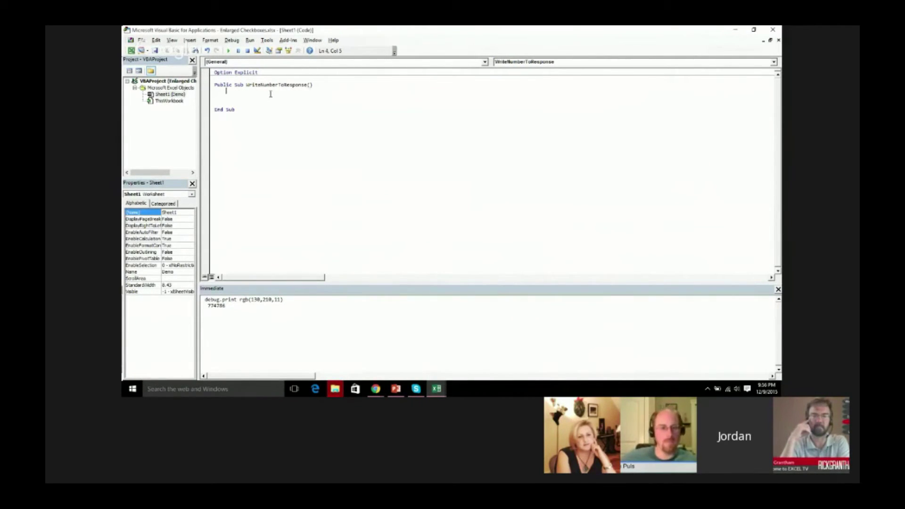
click(358, 93)
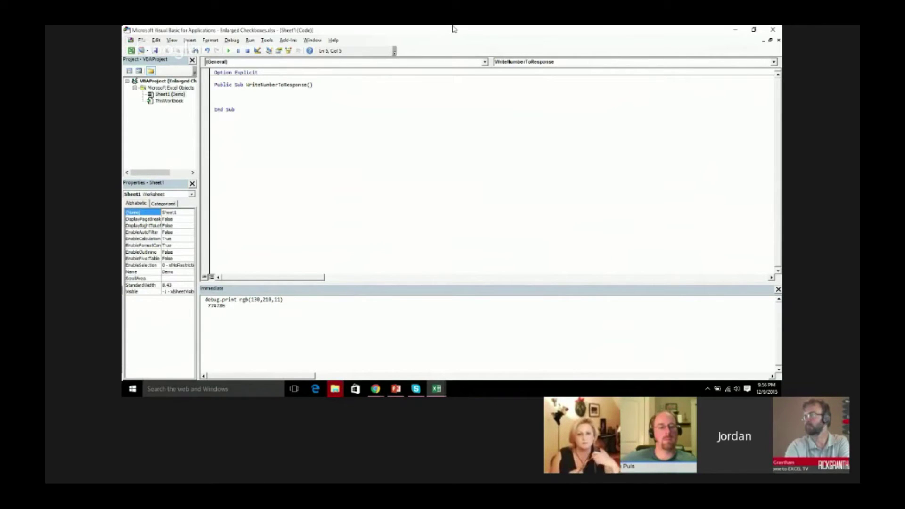
- Declare ButtonIndex As Integer and set it to Application.Caller
text(dim Butt)
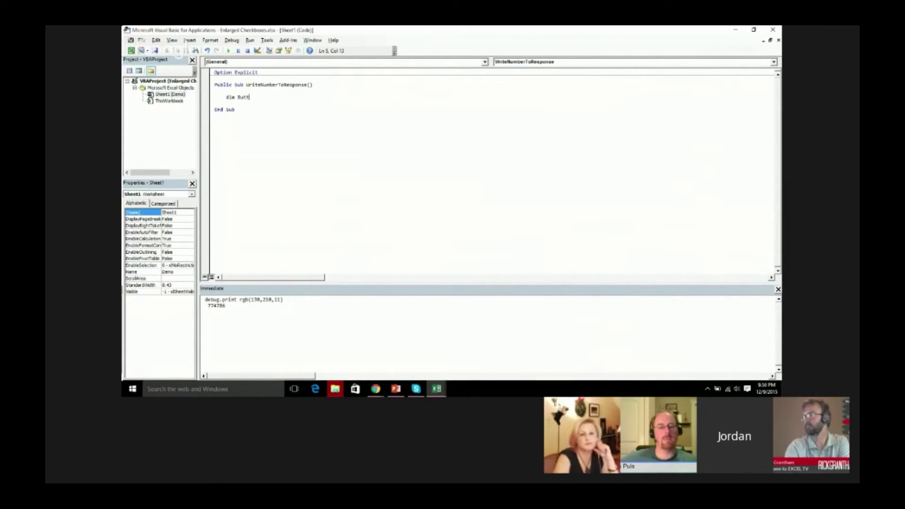
text(onIndex as intege)
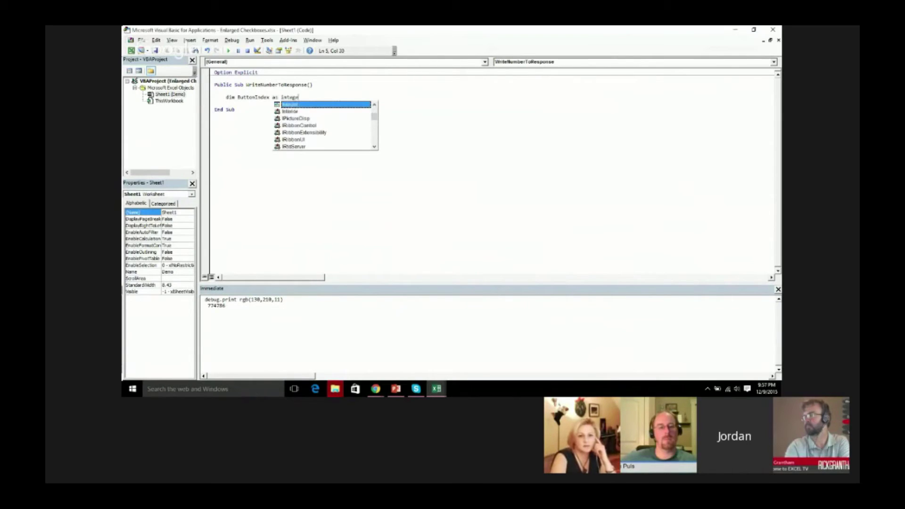
key(Return)
key(Return)
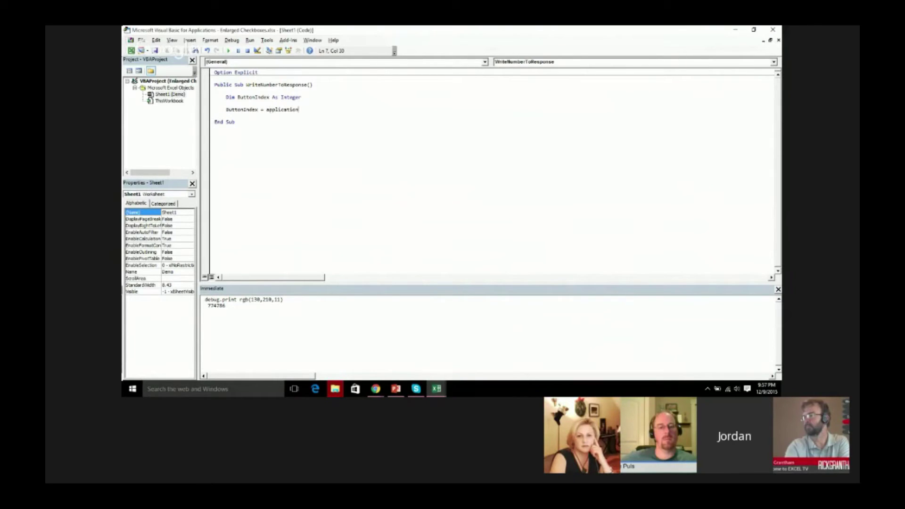
text(.caller)
key(Tab)
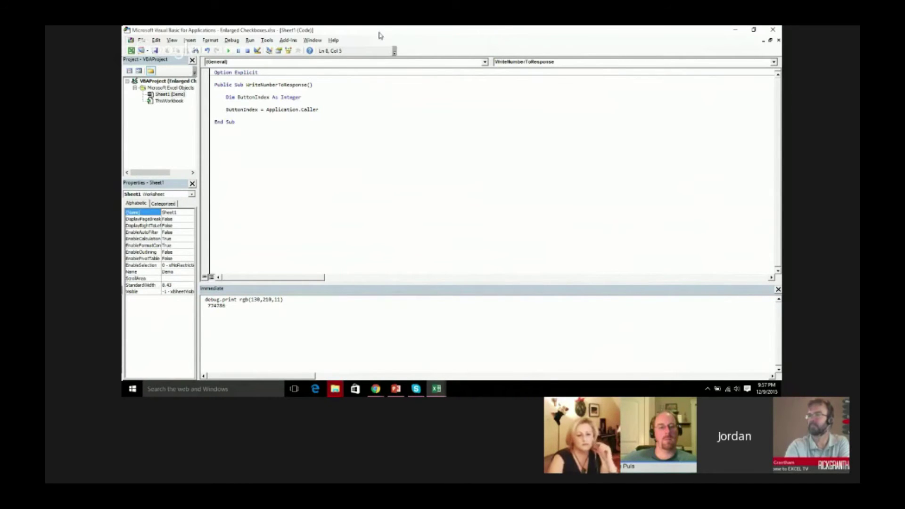
- Shrink and move the VBA editor to reveal Option Button 1, then re-maximize it
drag(381, 30, 401, 164)
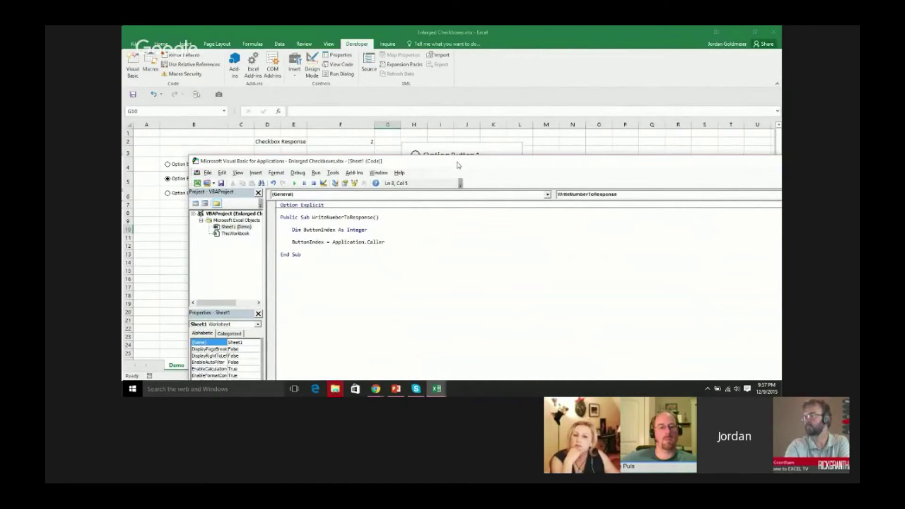
drag(458, 165, 460, 176)
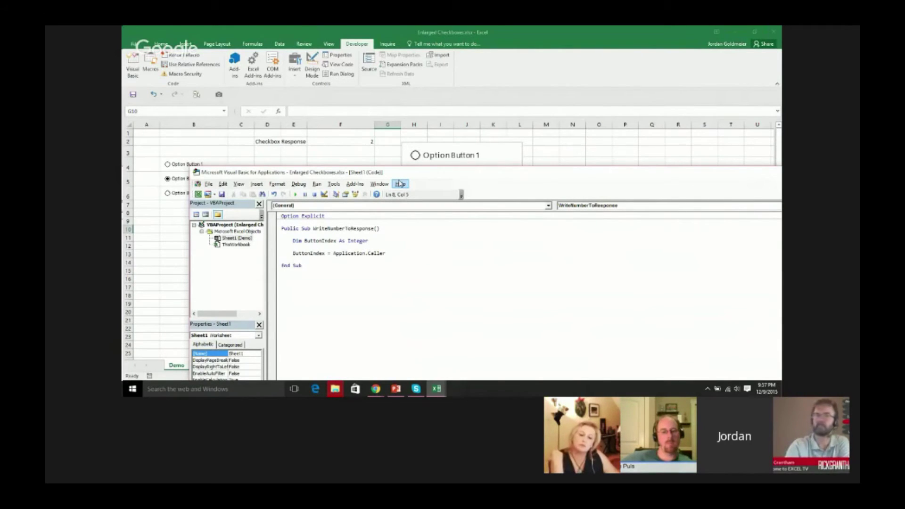
double_click(451, 172)
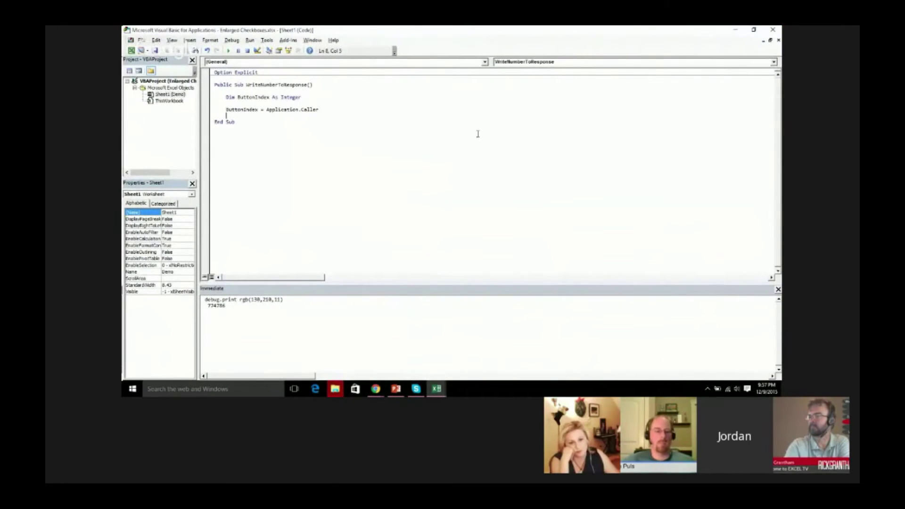
- Begin wrapping Application.Caller in a Replace( call
click(263, 110)
key(Right)
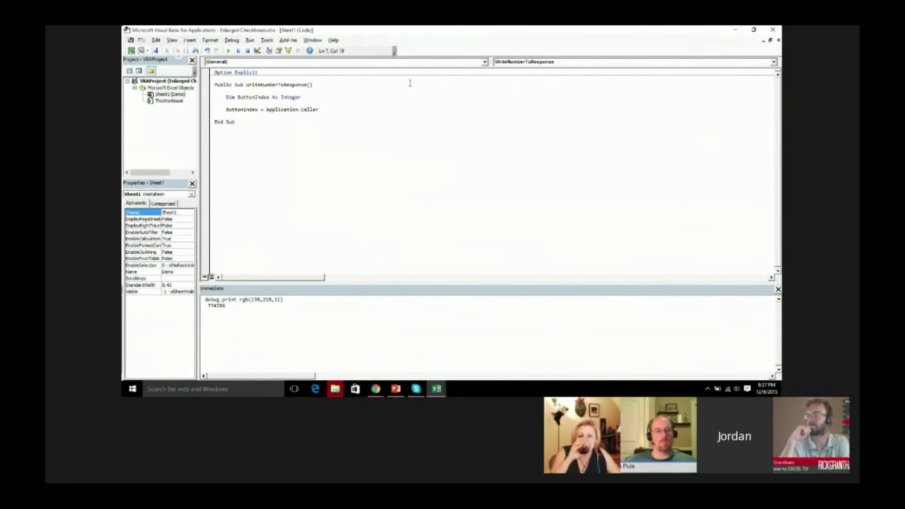
text(replace)
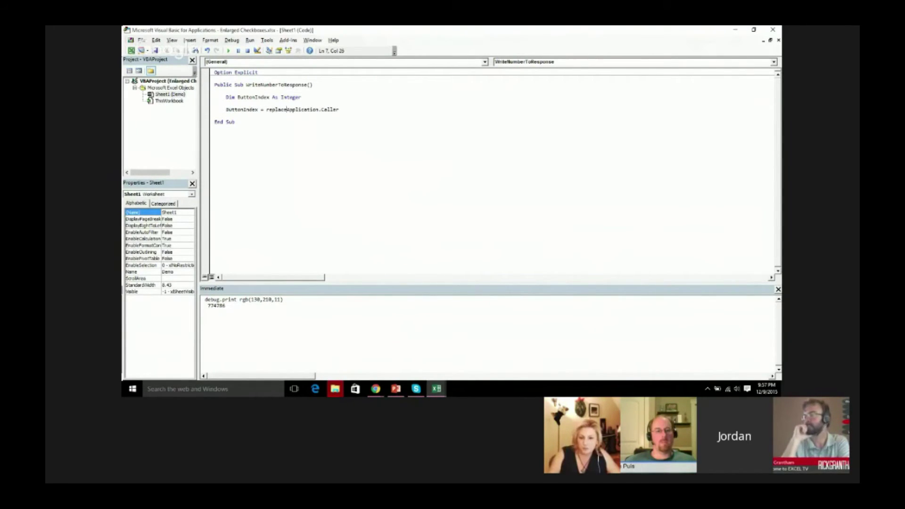
text(()
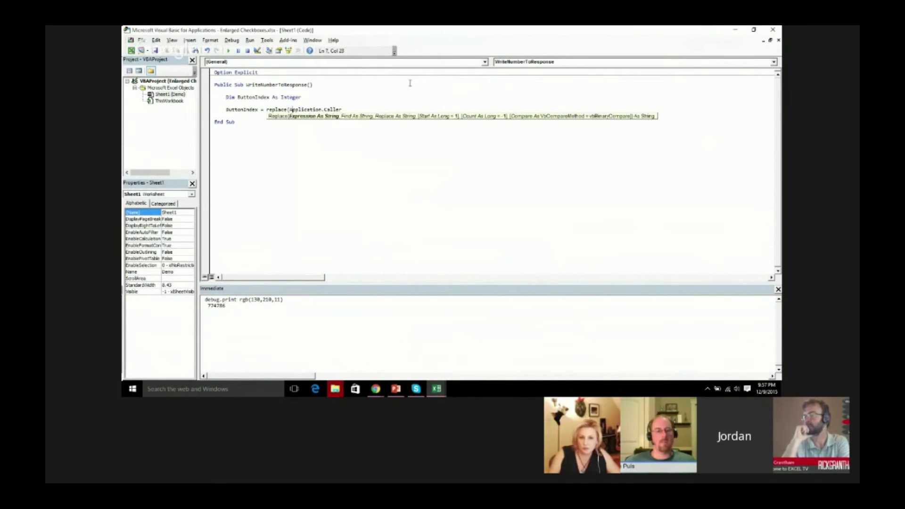
- Complete the call as Replace(Application.Caller, "Button", "")
key(End)
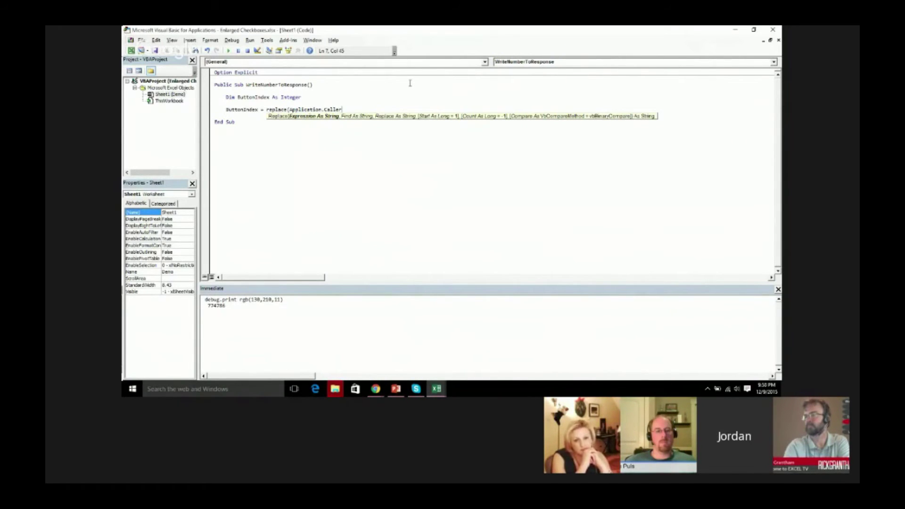
text(, )
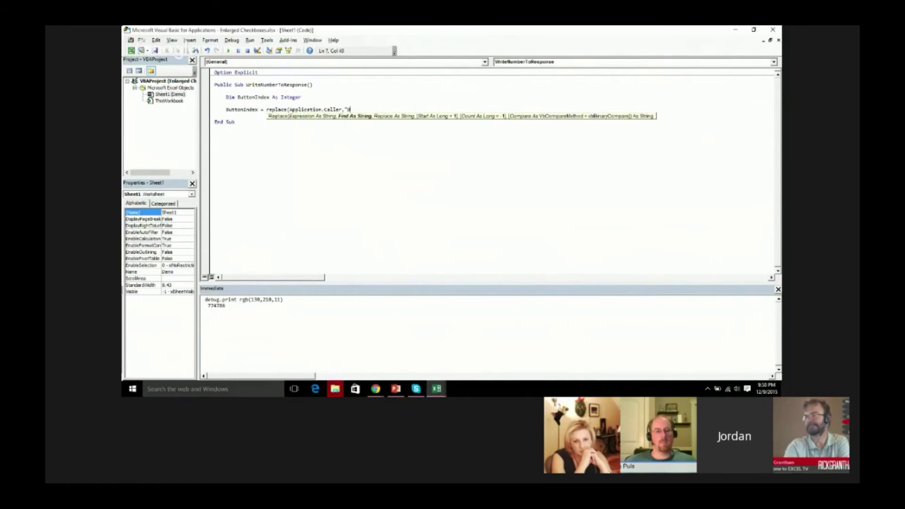
text("Button",)
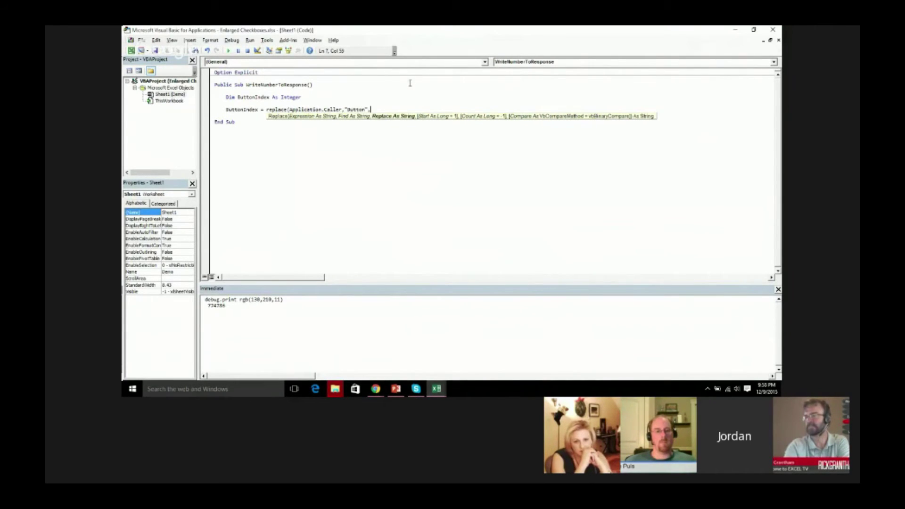
text( ""))
key(Return)
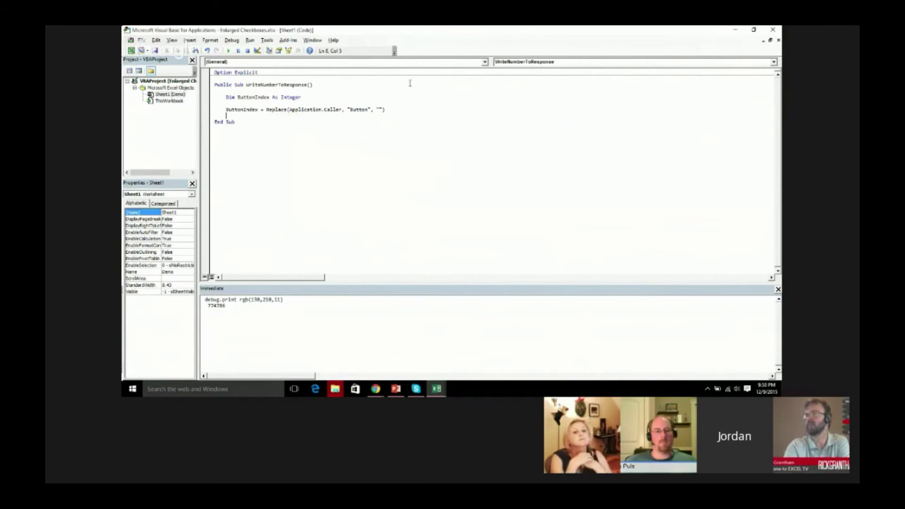
- Wrap the Replace expression in CInt(...), then return to the Excel workbook
key(Left)
key(Left)
key(Left)
key(Left)
key(Left)
key(Left)
key(Left)
key(Left)
key(Left)
key(Left)
key(Left)
key(Left)
key(Left)
key(Left)
key(Left)
key(Left)
key(Left)
key(Left)
key(Left)
key(Left)
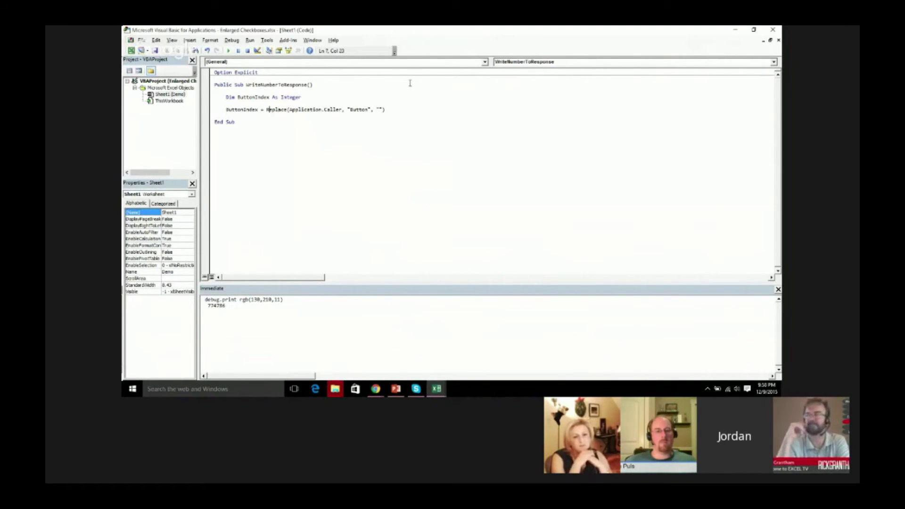
key(Left)
key(Left)
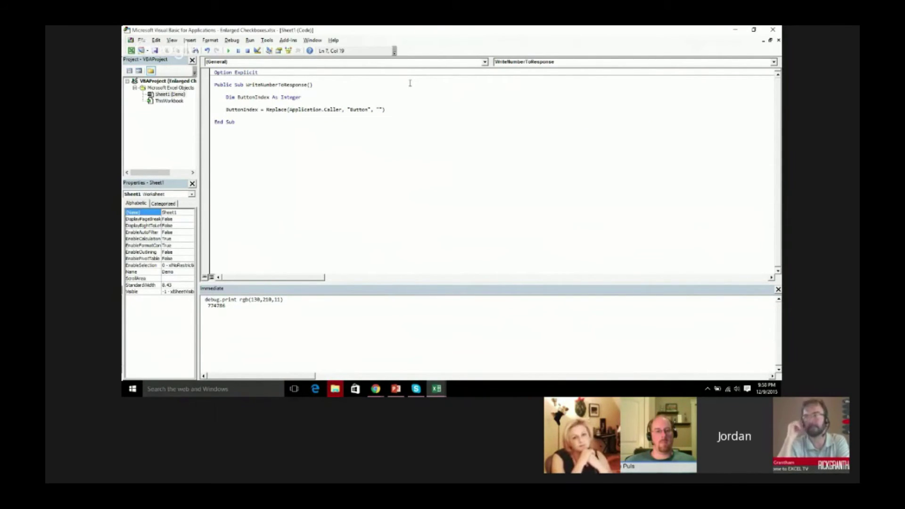
text(cint()
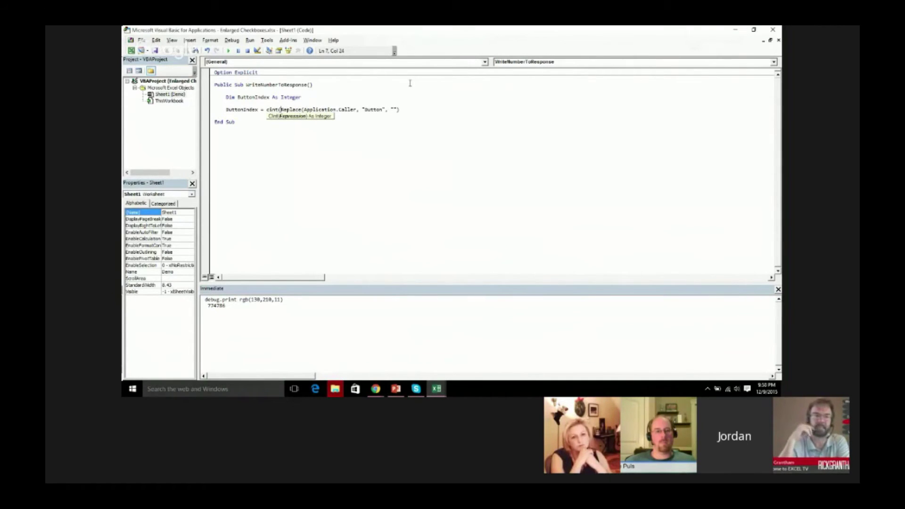
key(Right)
key(Right)
key(Right)
key(Right)
key(Right)
key(Right)
key(Right)
key(Right)
key(Right)
key(Right)
key(Right)
key(Right)
key(Right)
key(Right)
key(Right)
key(Right)
key(Right)
key(Right)
key(Right)
key(Right)
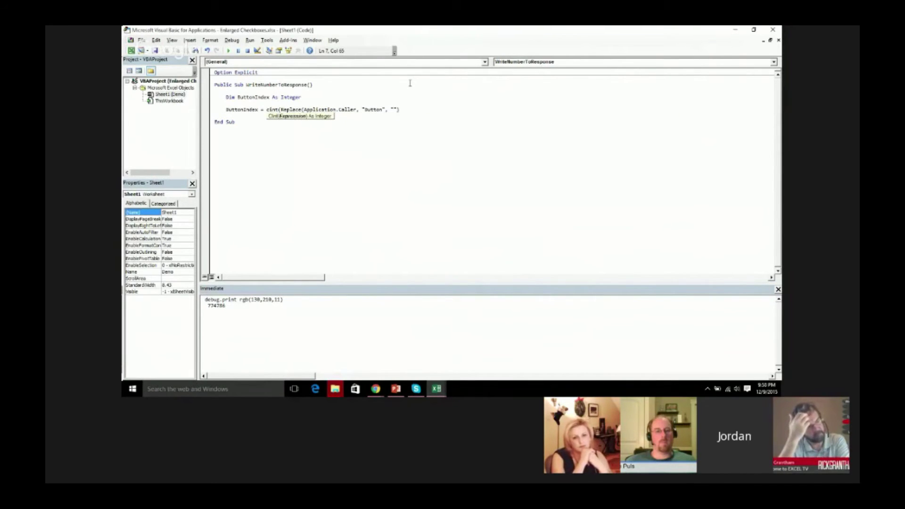
text())
key(Down)
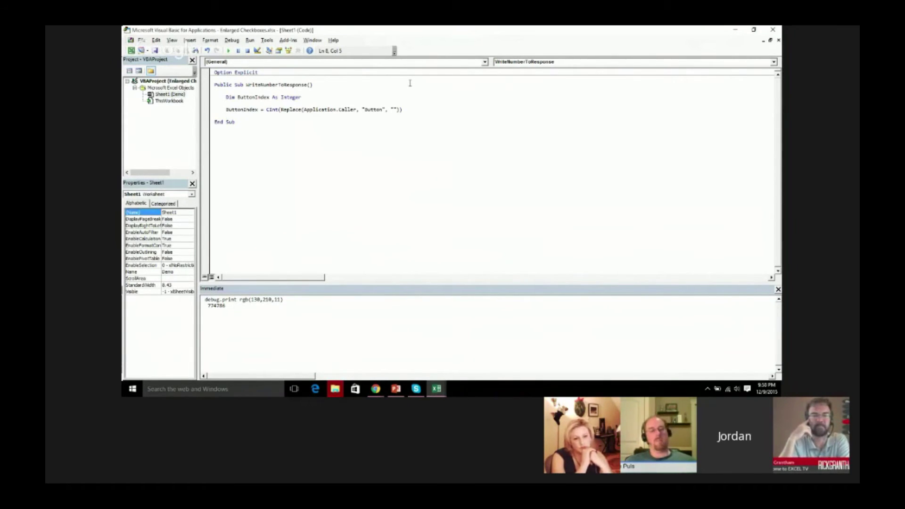
mouse_move(436, 390)
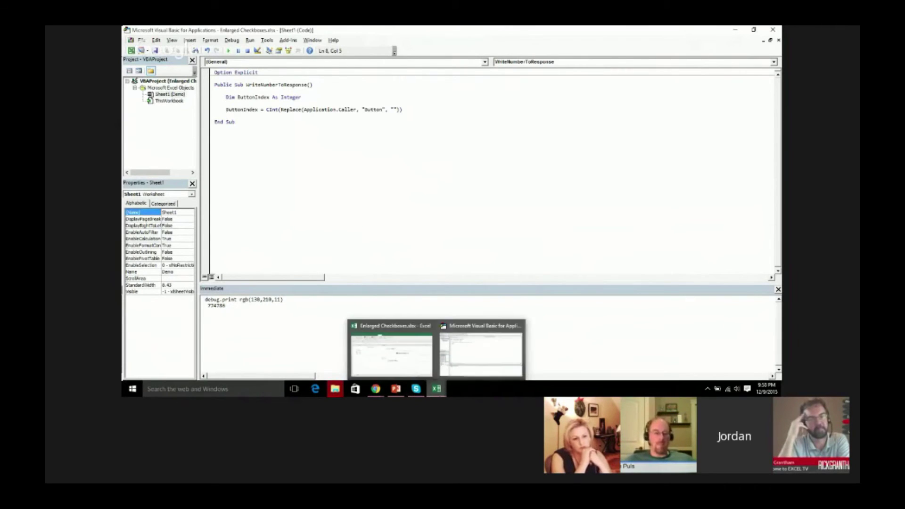
click(398, 356)
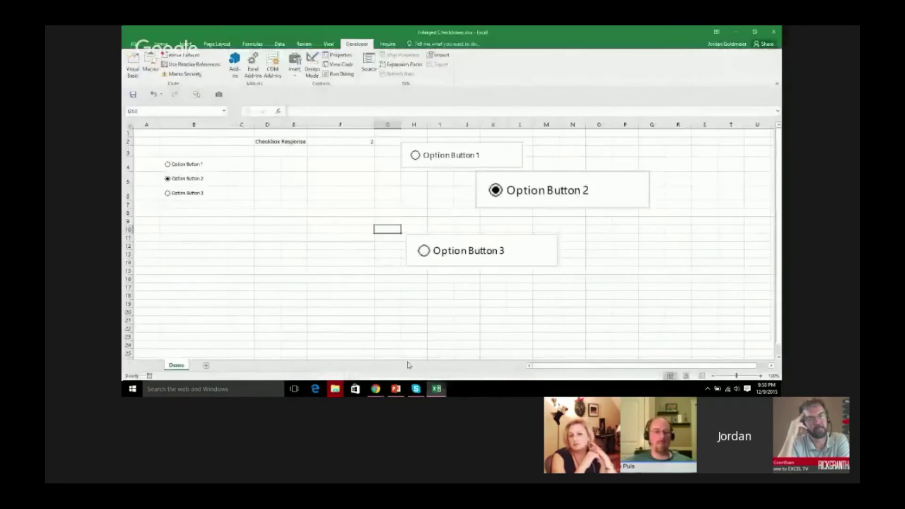
- Copy F2's name CheckboxReturnValue and add the line [CheckboxReturnValue].Value = ButtonIndex to the macro
click(350, 140)
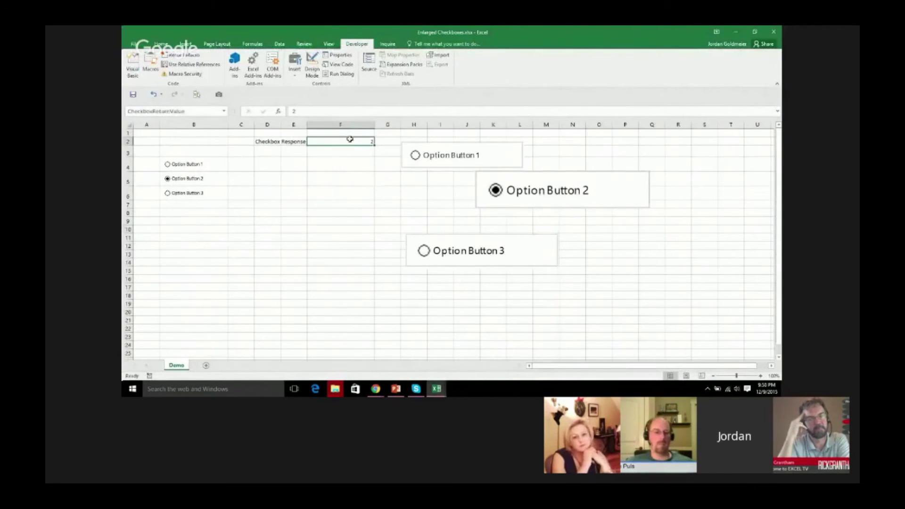
click(188, 111)
key(ctrl+c)
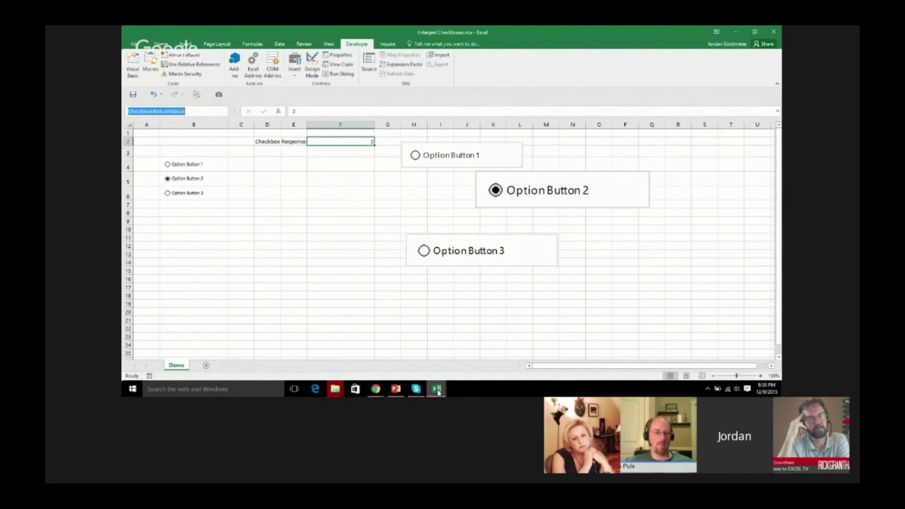
mouse_move(437, 389)
click(461, 341)
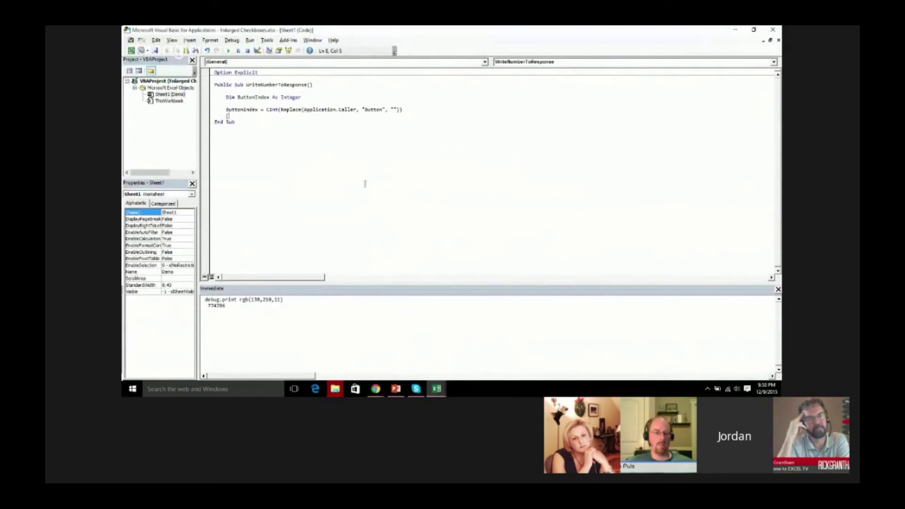
text([)
key(ctrl+v)
text(])
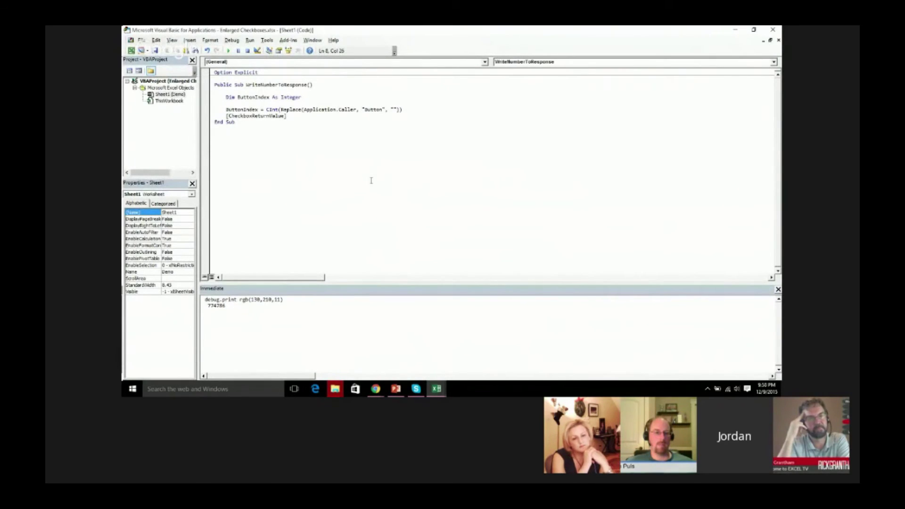
text(.value = ButtonIndex)
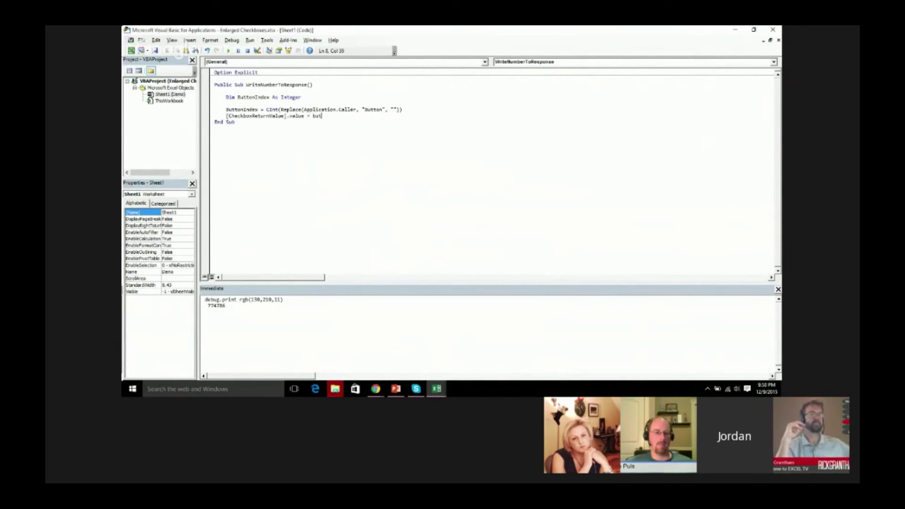
click(344, 110)
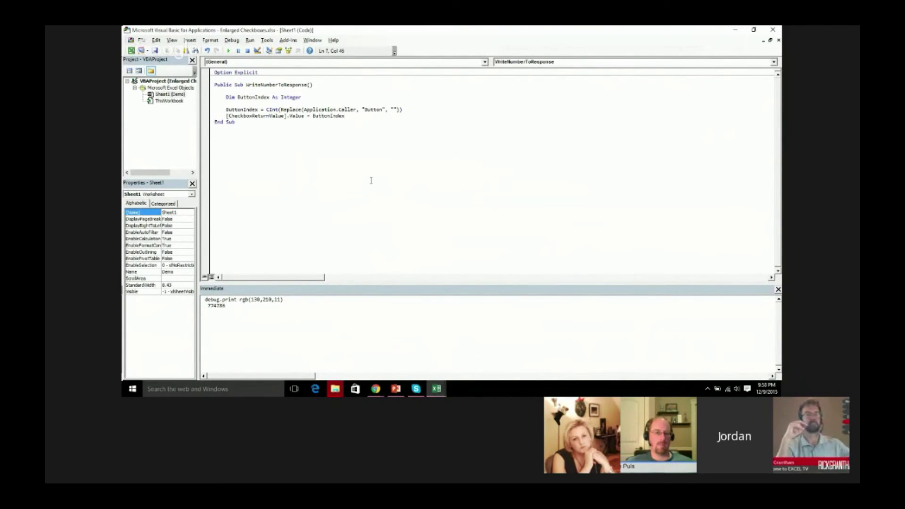
- Assign the Sheet1.WriteNumberToResponse macro to the Option Button 1 picture
click(734, 29)
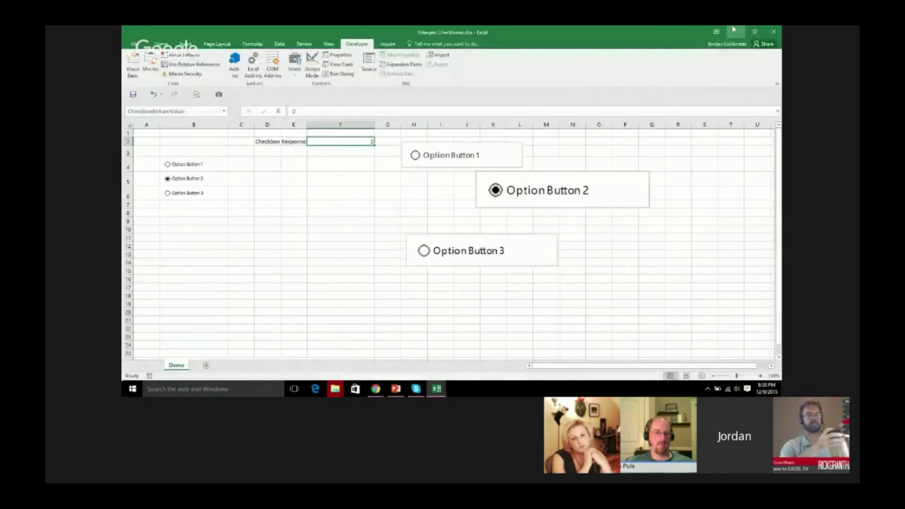
click(397, 191)
right_click(420, 163)
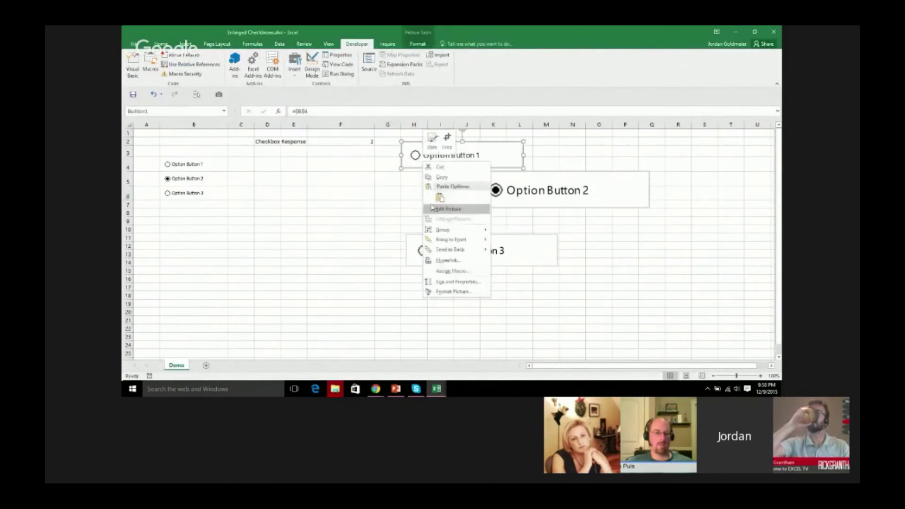
click(458, 269)
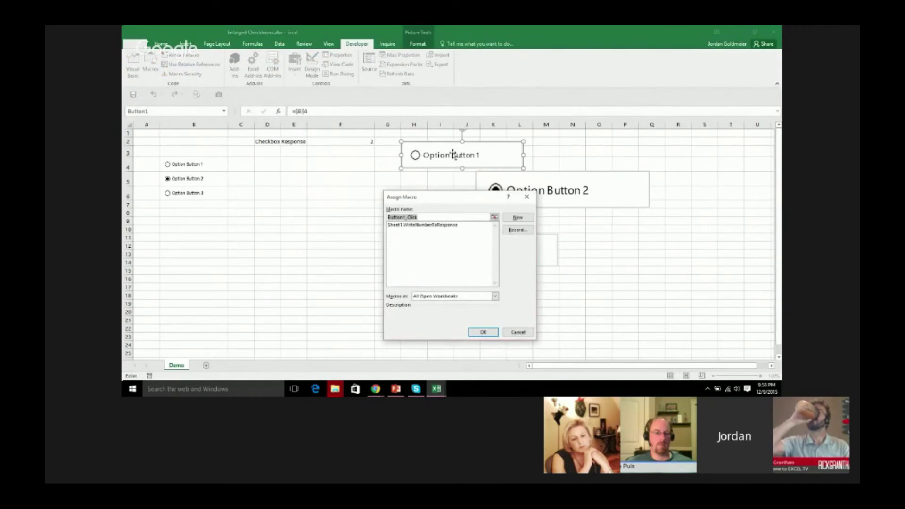
double_click(452, 225)
- Assign the same macro to the Option Button 2 and 3 pictures, then deselect with G6
right_click(567, 191)
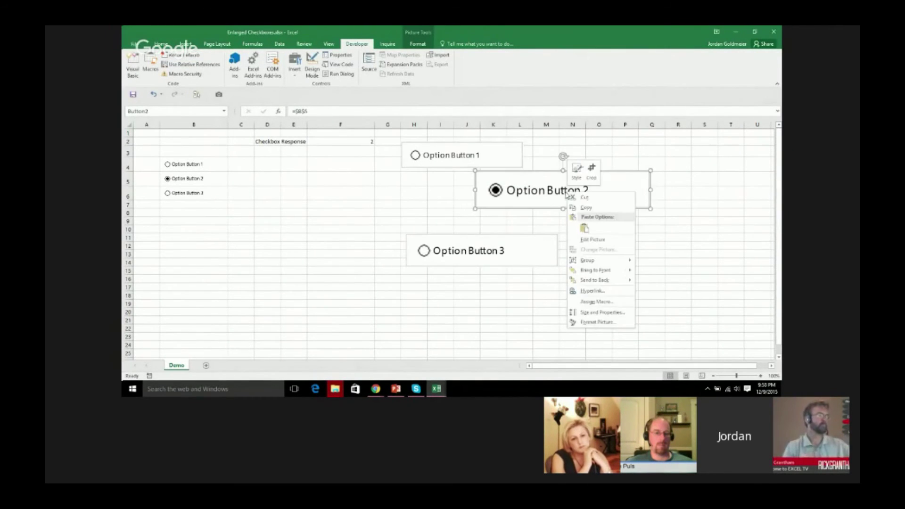
click(603, 301)
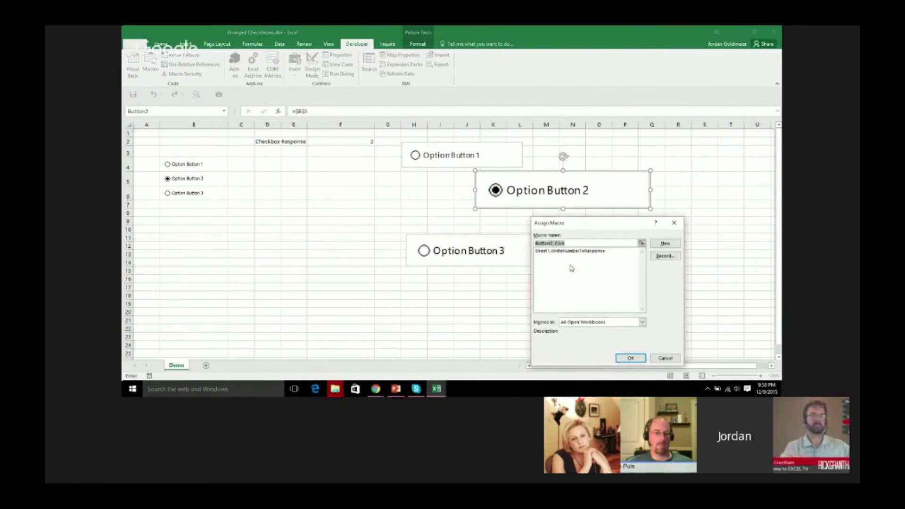
double_click(579, 253)
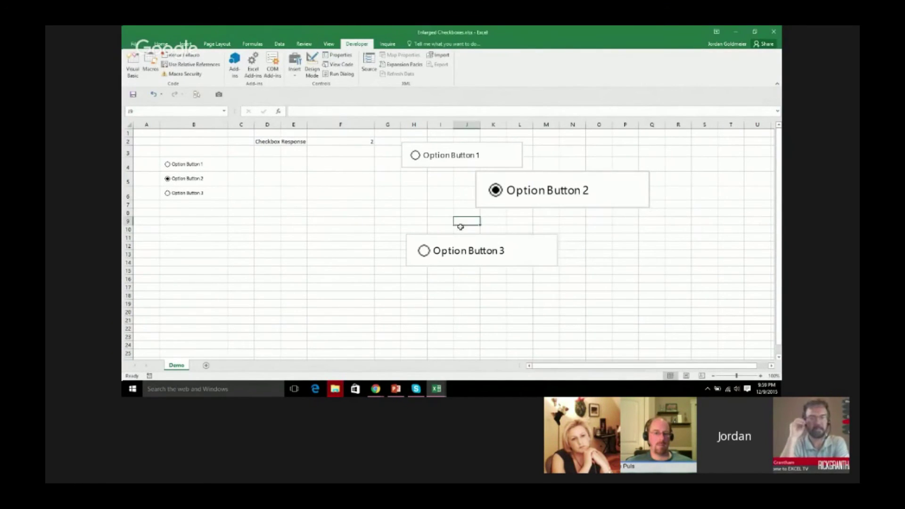
ctrl+click(463, 244)
right_click(462, 244)
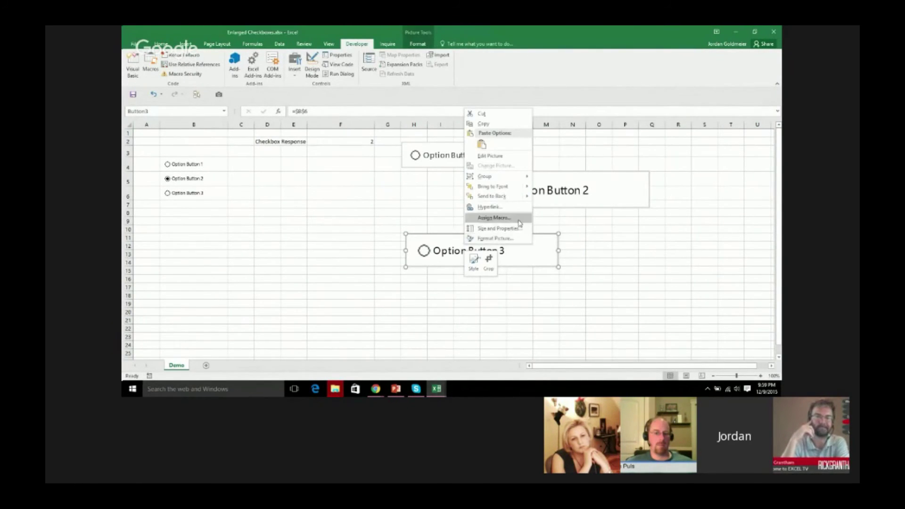
click(518, 220)
double_click(504, 174)
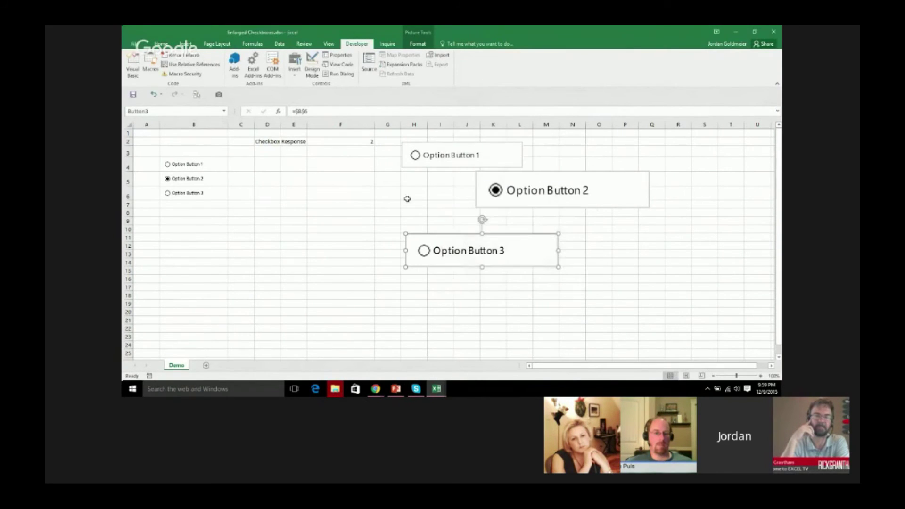
click(399, 198)
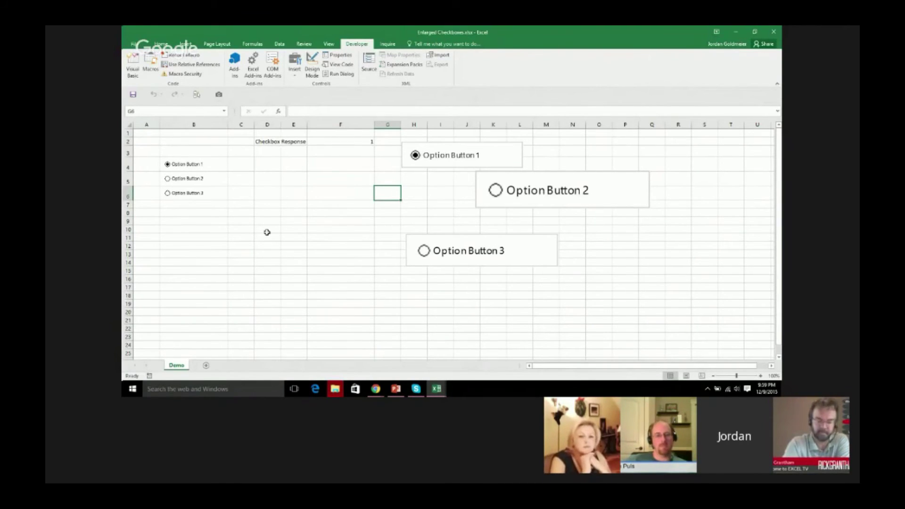
- Choose Option Button 2, 3, then 1 pictures, confirming F2 shows 2, 3 and 1
click(535, 194)
click(509, 248)
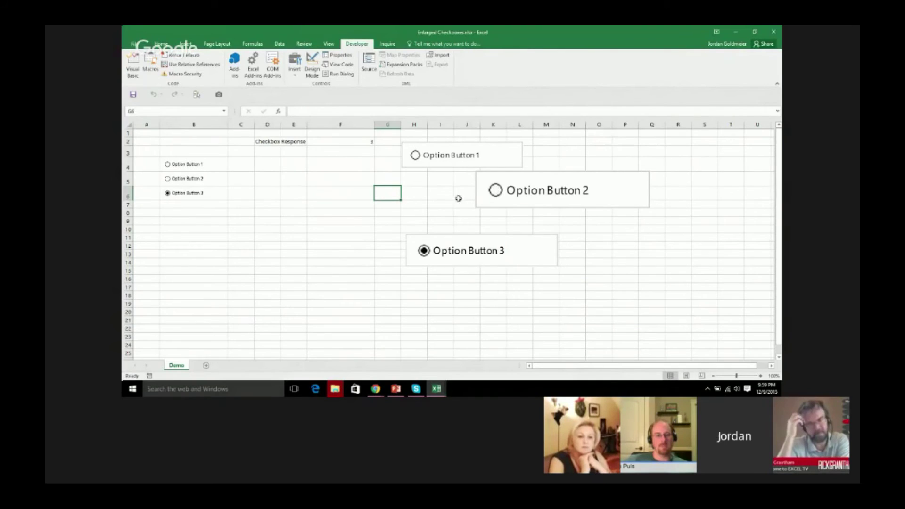
click(417, 161)
- Undo an oversized enlargement of Option Button 1, move it right, and lower Option Button 2
ctrl+click(427, 159)
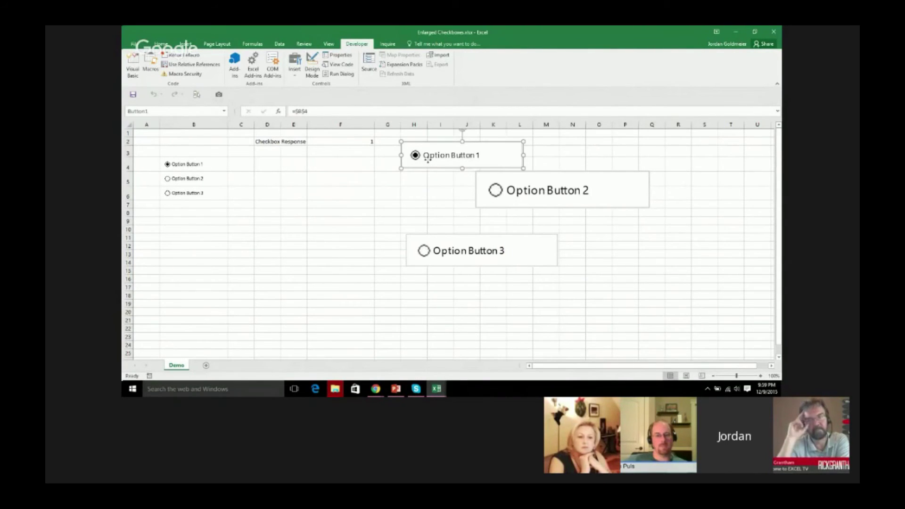
drag(428, 159, 319, 234)
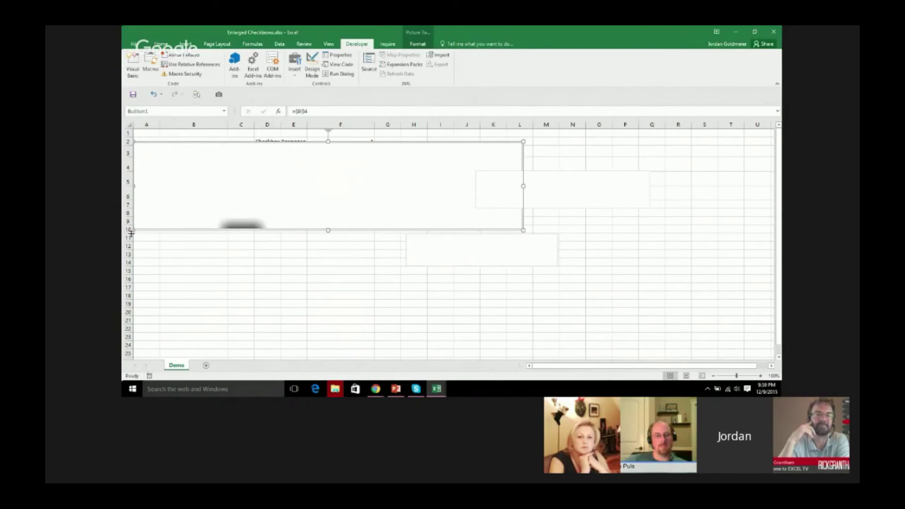
key(ctrl+z)
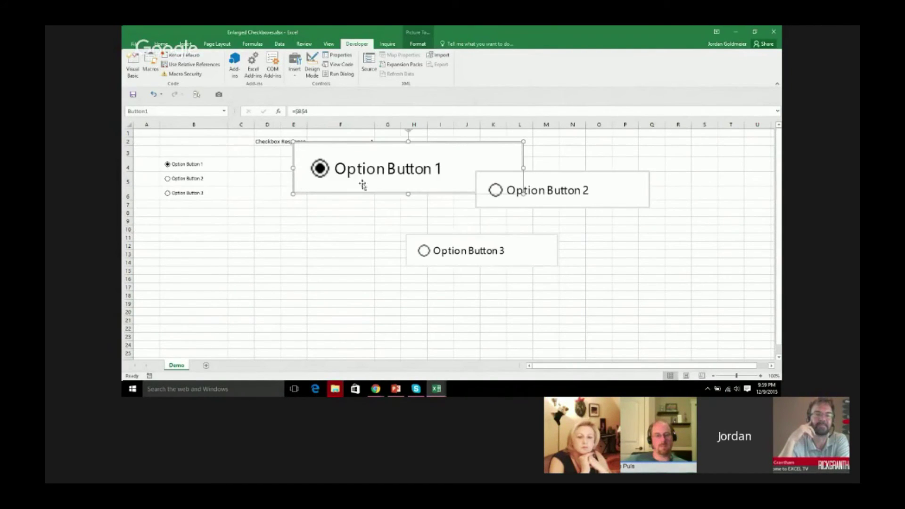
drag(357, 191, 432, 190)
click(494, 206)
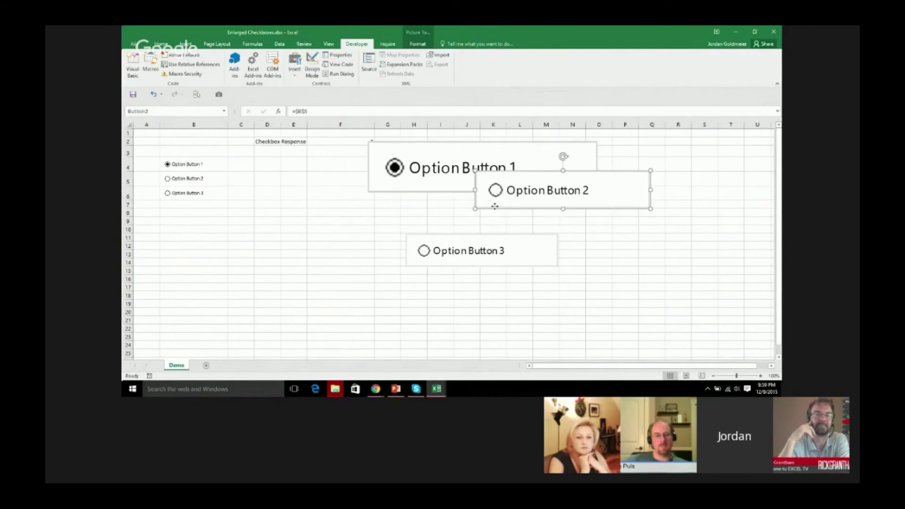
drag(493, 207, 491, 235)
click(632, 262)
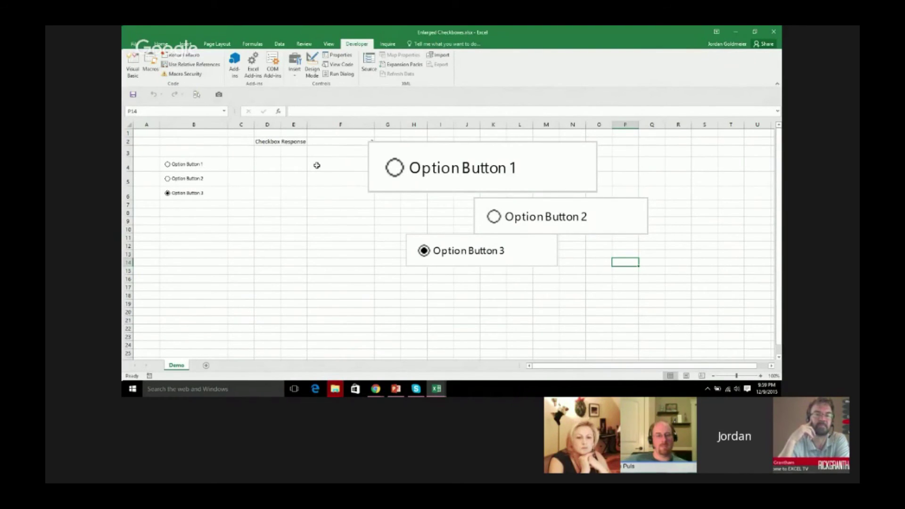
- Check F2, shift Option Button 1 further right and up, and nudge Option Button 3 down
click(337, 140)
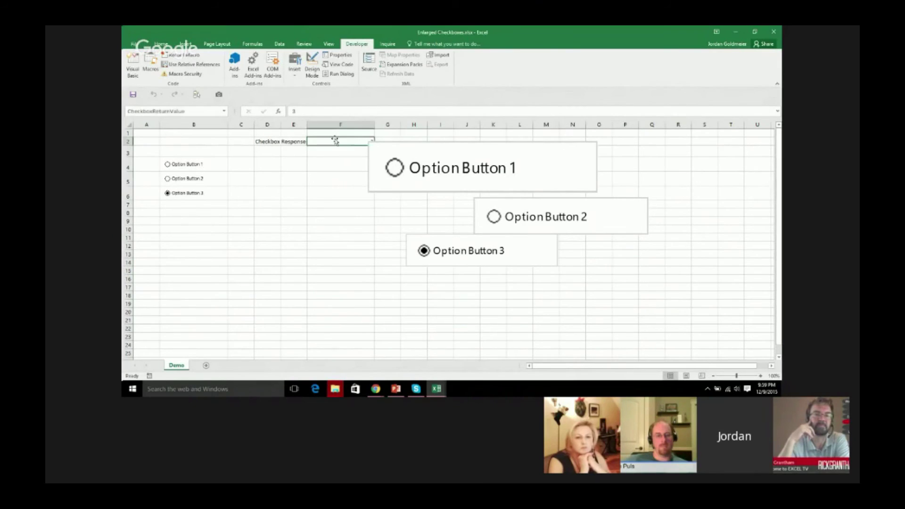
click(399, 146)
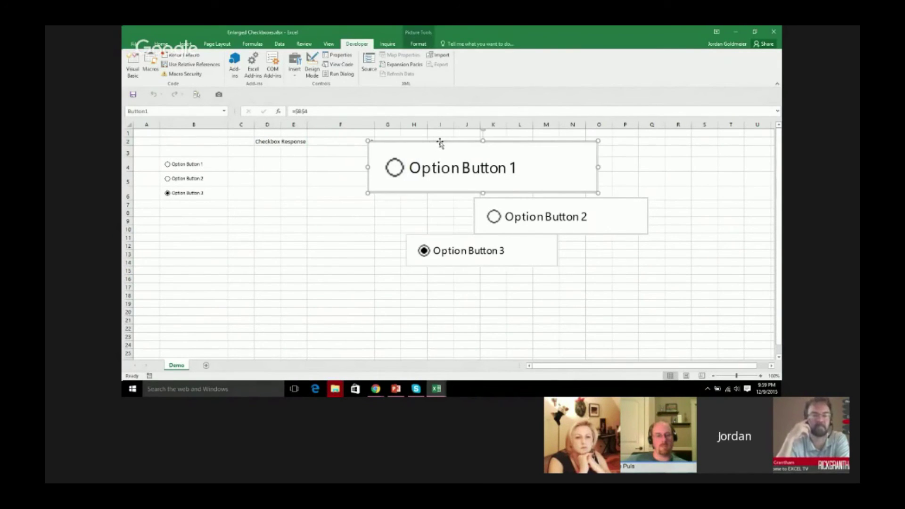
drag(454, 140, 485, 136)
click(388, 178)
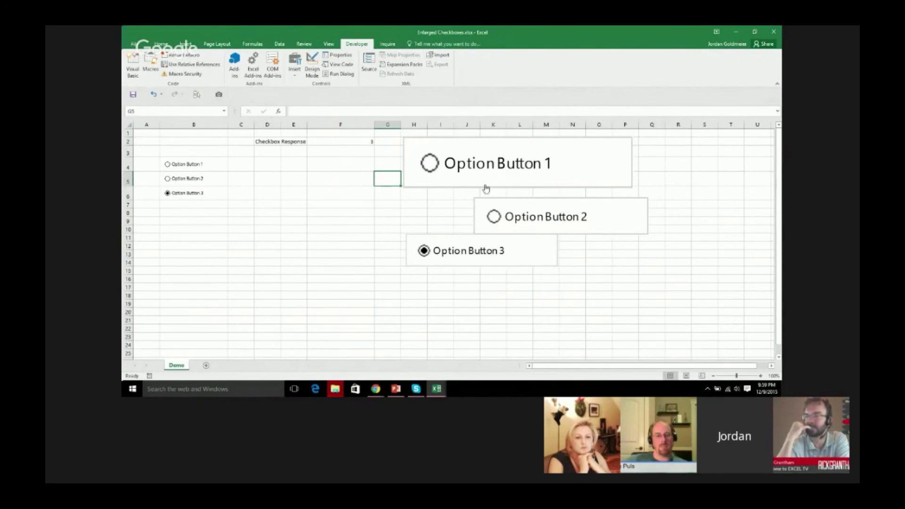
right_click(450, 240)
drag(450, 239, 443, 250)
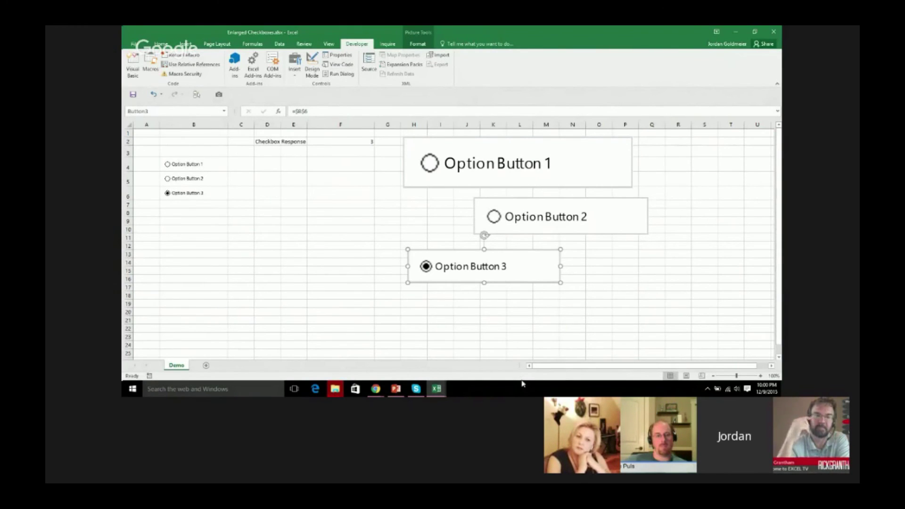
key(alt+Tab)
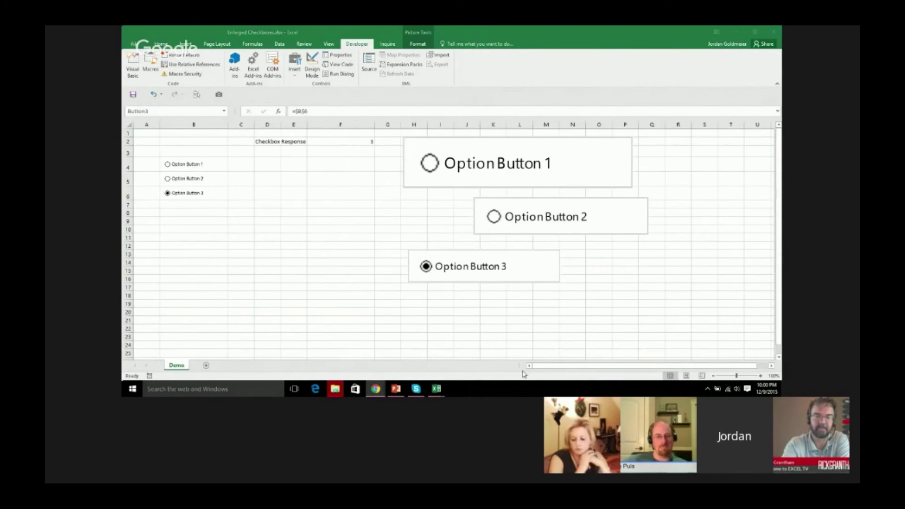